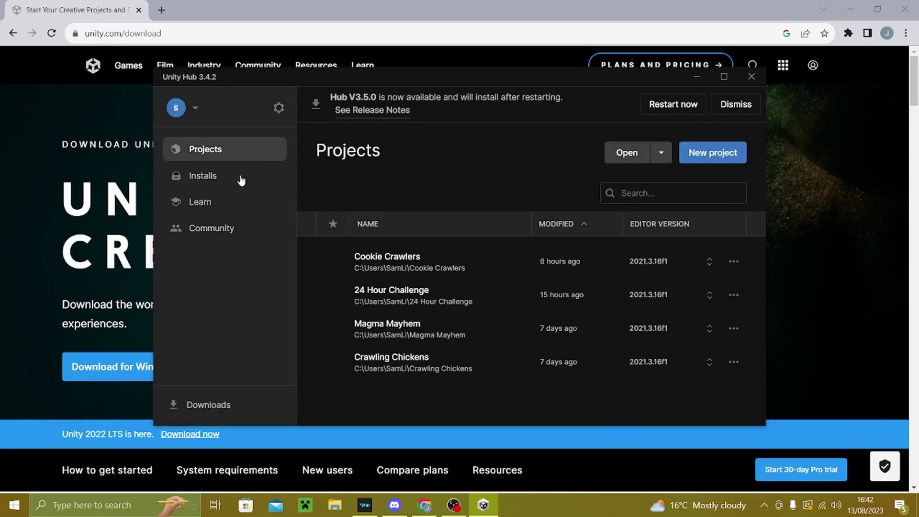
Step: Check the installed editors and open the Unity download archive for older versions
click(220, 175)
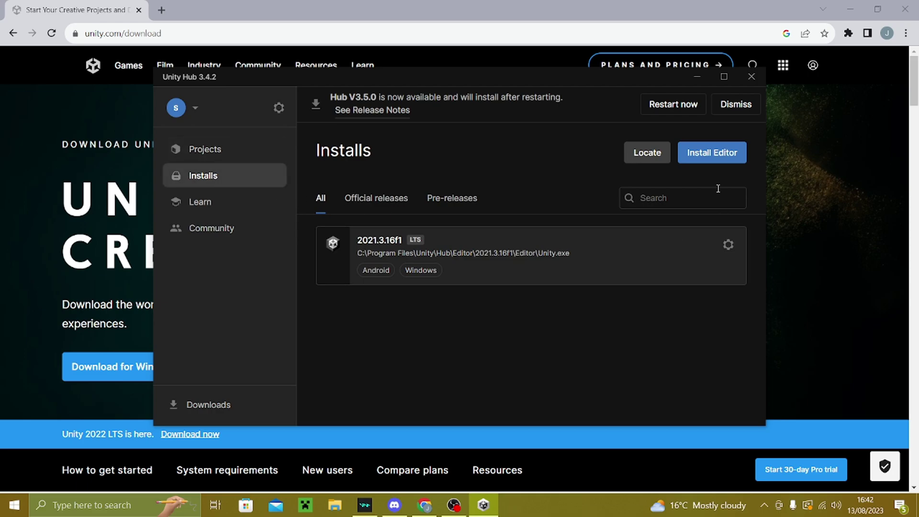
click(724, 158)
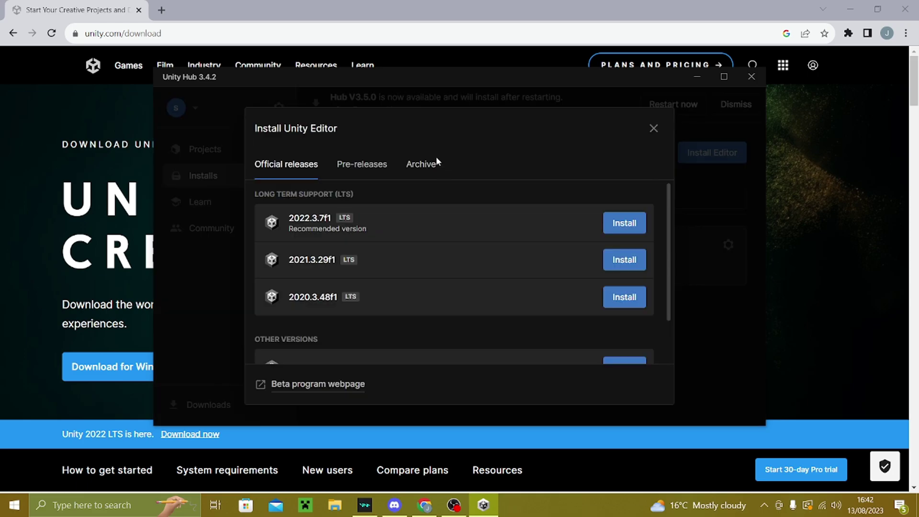
click(433, 164)
click(495, 205)
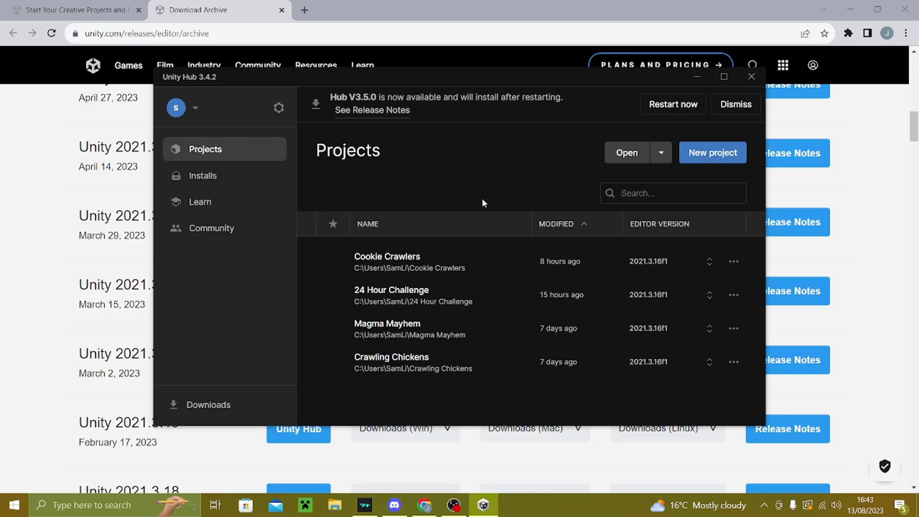
Step: Start a new 3D Core project on 2021.3.16f1 and clear its default project name
click(713, 152)
click(665, 328)
key(ctrl+a)
key(BackSpace)
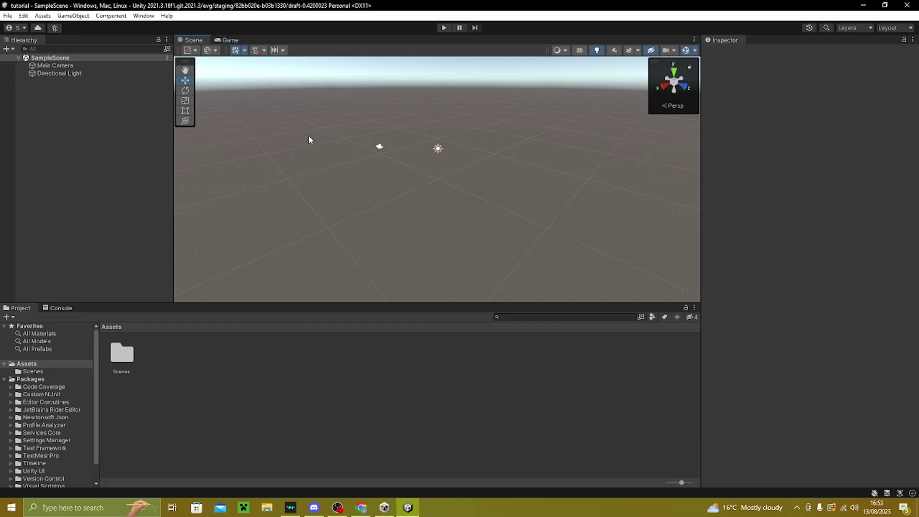
Step: Delete the Main Camera from SampleScene, leaving just the Directional Light
right_click(59, 65)
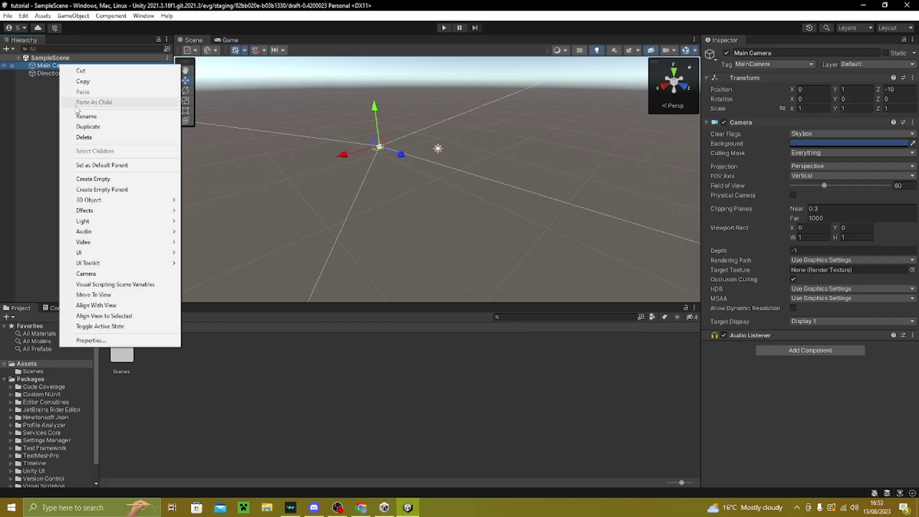
click(84, 137)
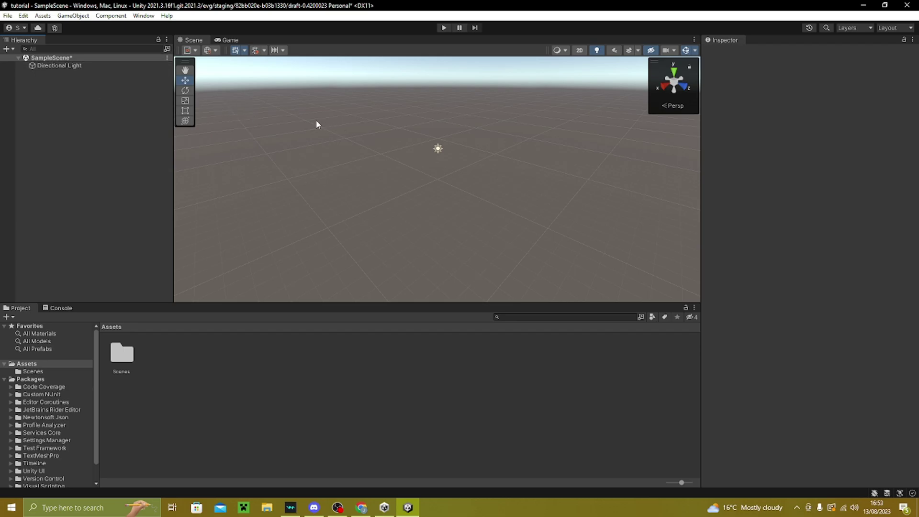
right_drag(316, 120, 343, 111)
click(23, 15)
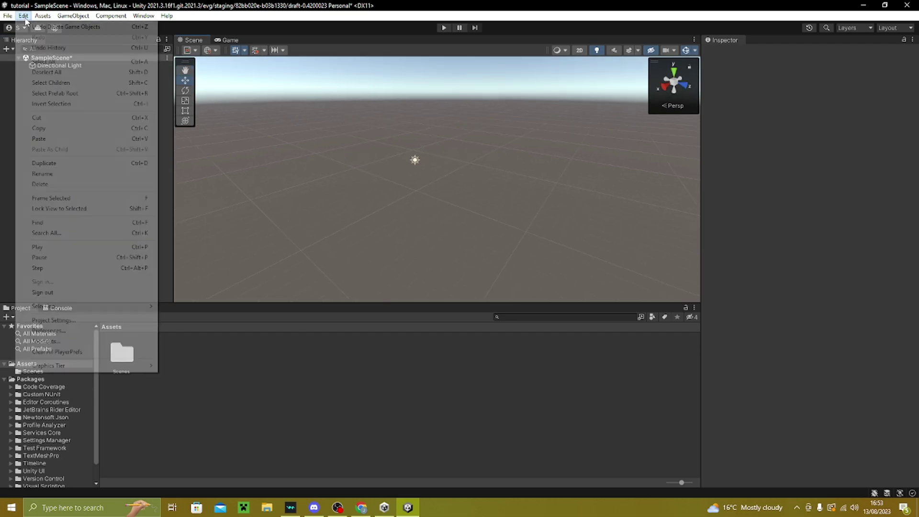
Step: Install XR Plug-in Management from Project Settings and tick OpenXR as the provider
click(52, 320)
click(62, 271)
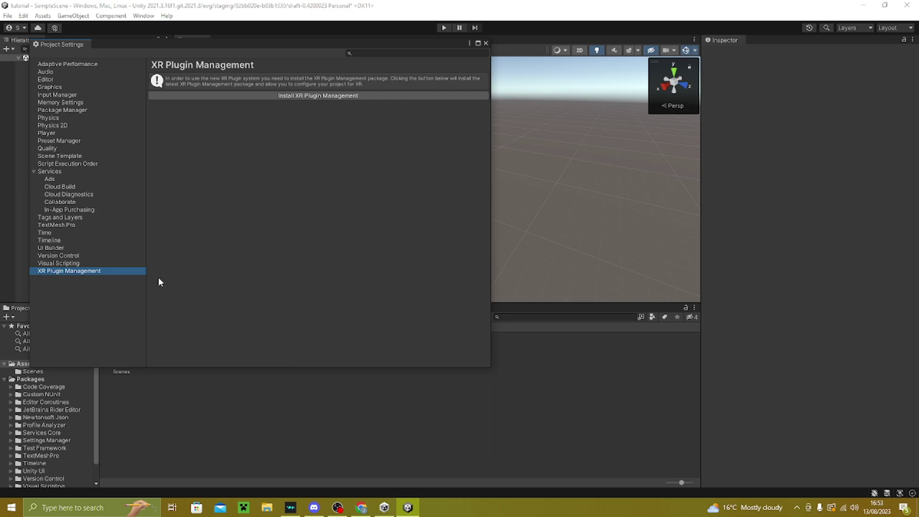
click(321, 96)
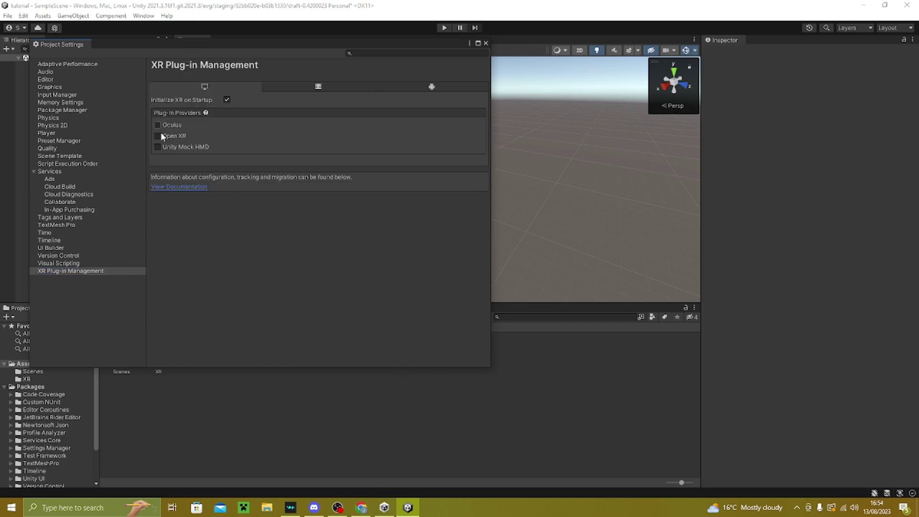
click(159, 136)
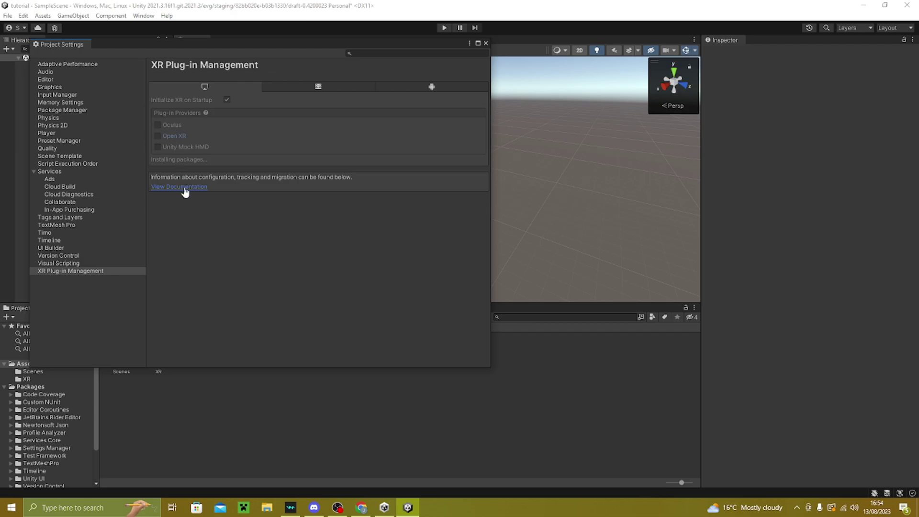
click(550, 213)
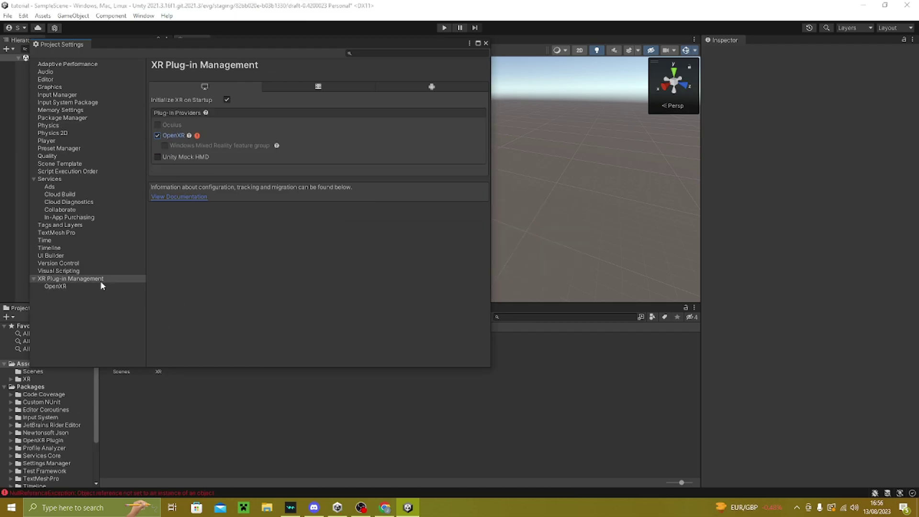
Step: Set desktop OpenXR to Multi-pass and add Valve Index and Oculus Touch controller profiles
click(55, 286)
click(273, 91)
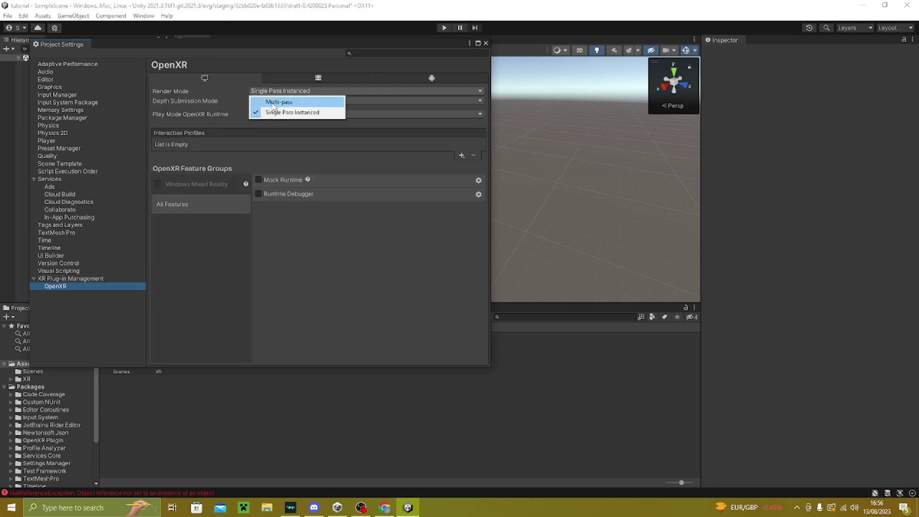
click(277, 102)
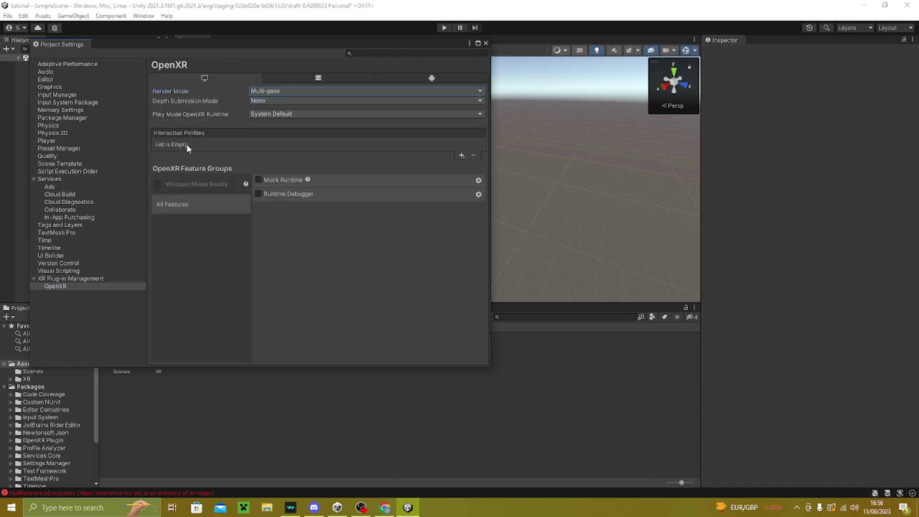
click(462, 156)
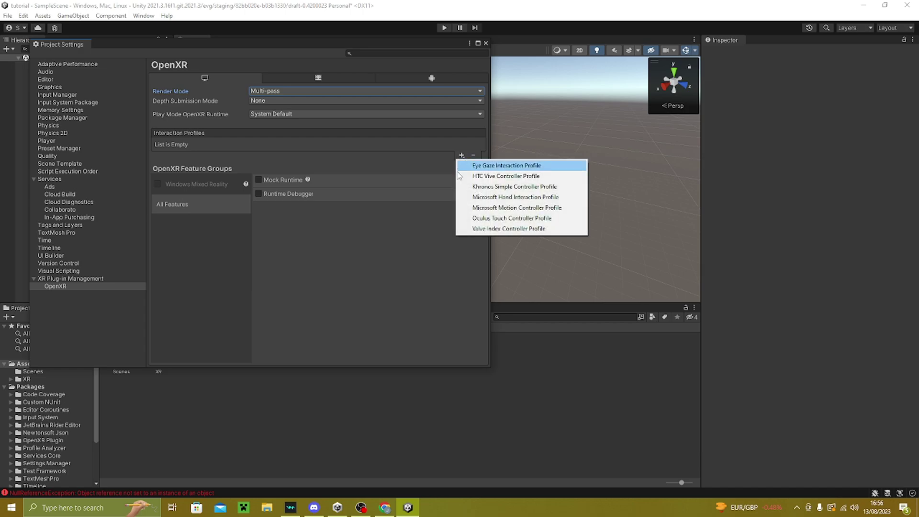
click(474, 233)
click(462, 156)
click(468, 218)
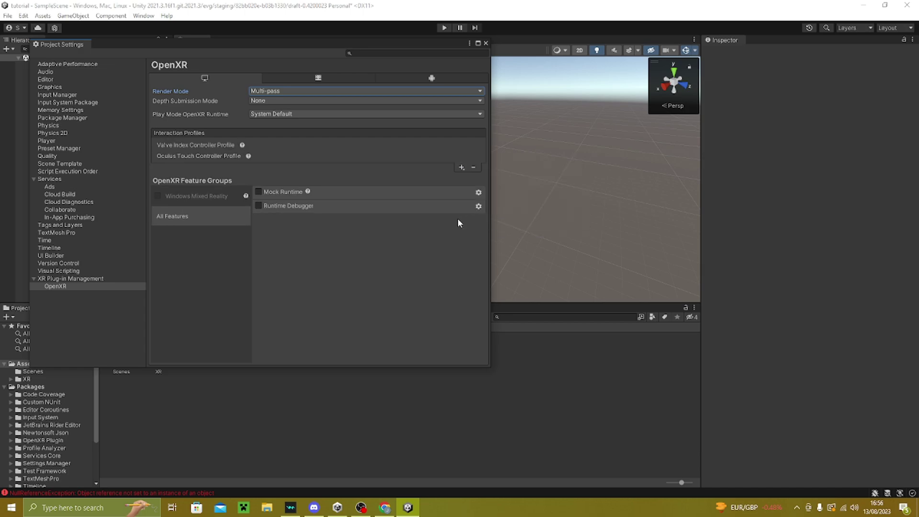
Step: Set Android OpenXR to Multi-pass and add the Oculus Touch controller profile
click(422, 80)
click(267, 90)
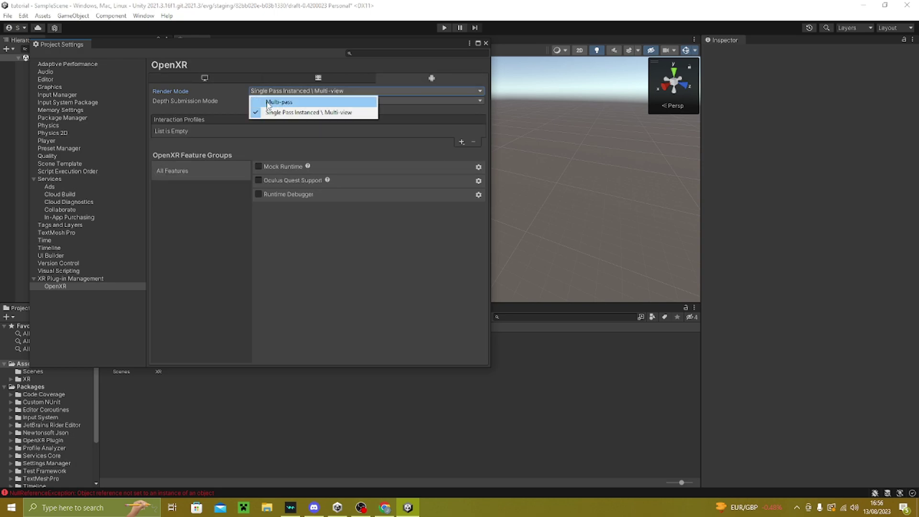
click(269, 102)
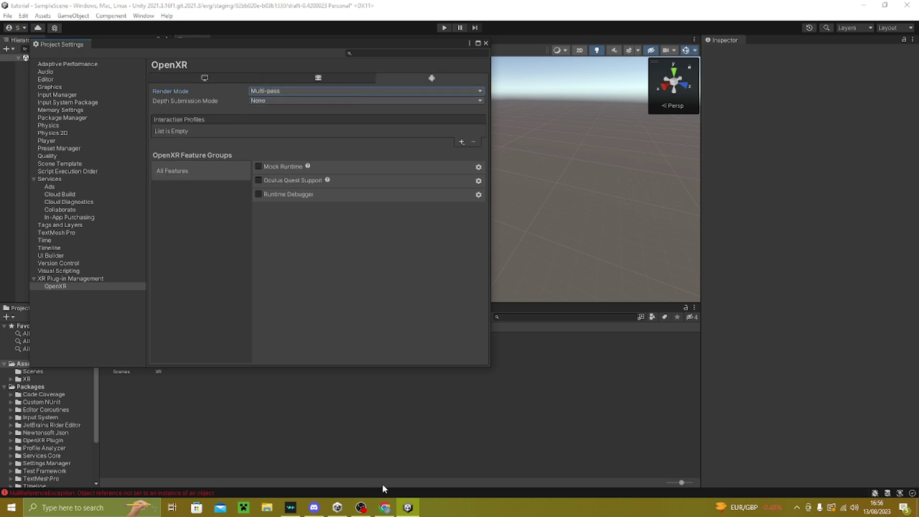
click(461, 141)
click(475, 185)
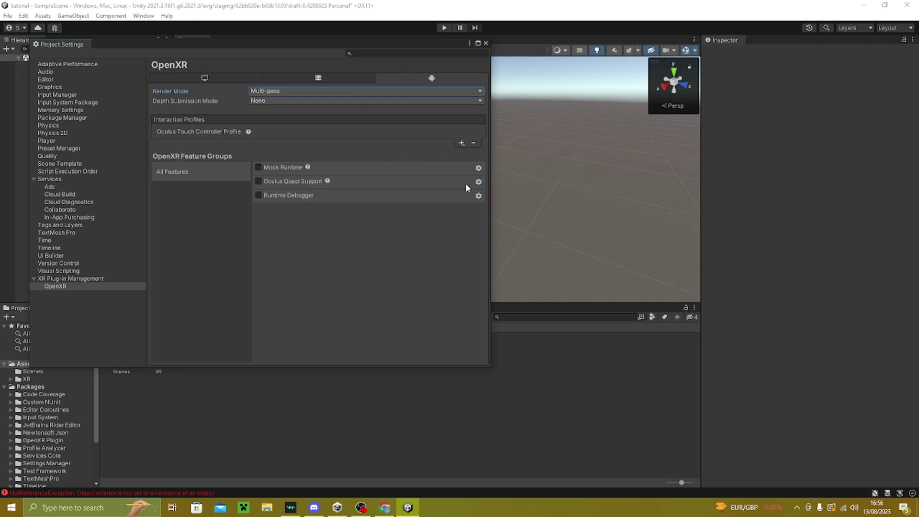
click(48, 279)
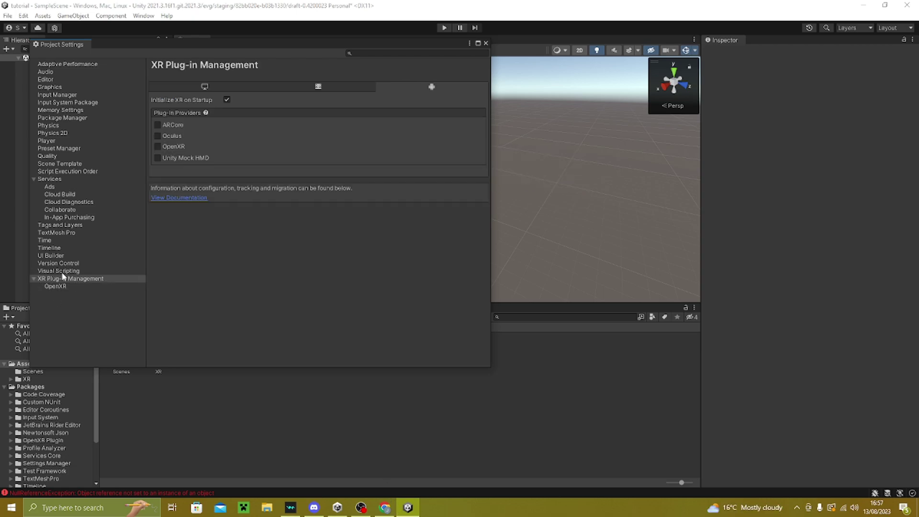
Step: Enable Oculus for Android and set its stereo rendering to Multi Pass on desktop and Android
click(158, 136)
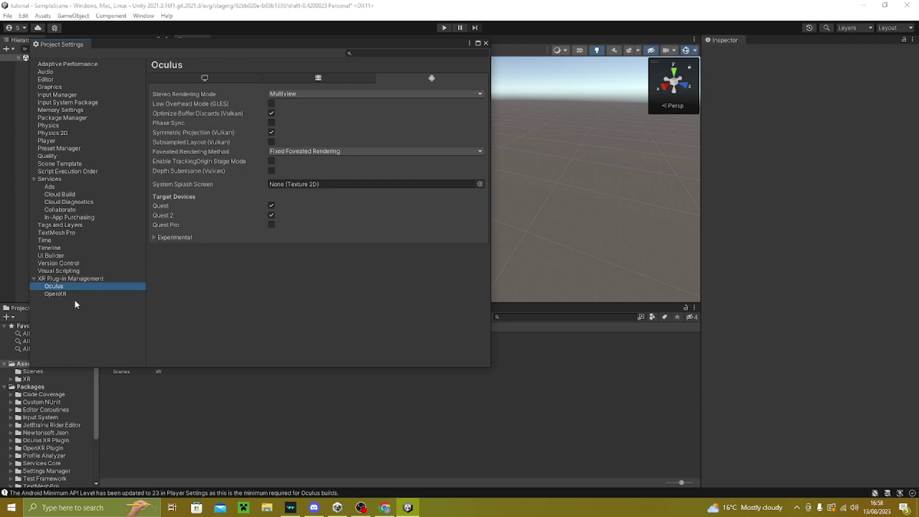
click(210, 80)
click(297, 93)
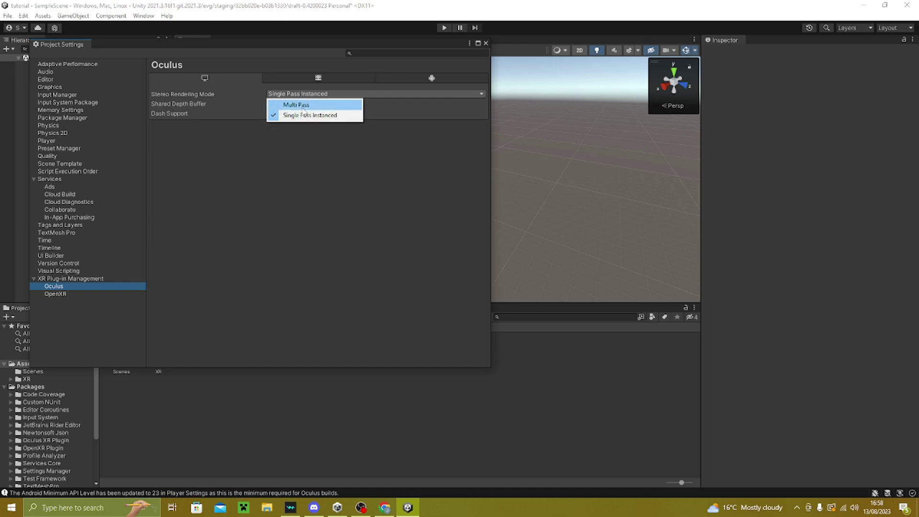
click(302, 105)
click(432, 78)
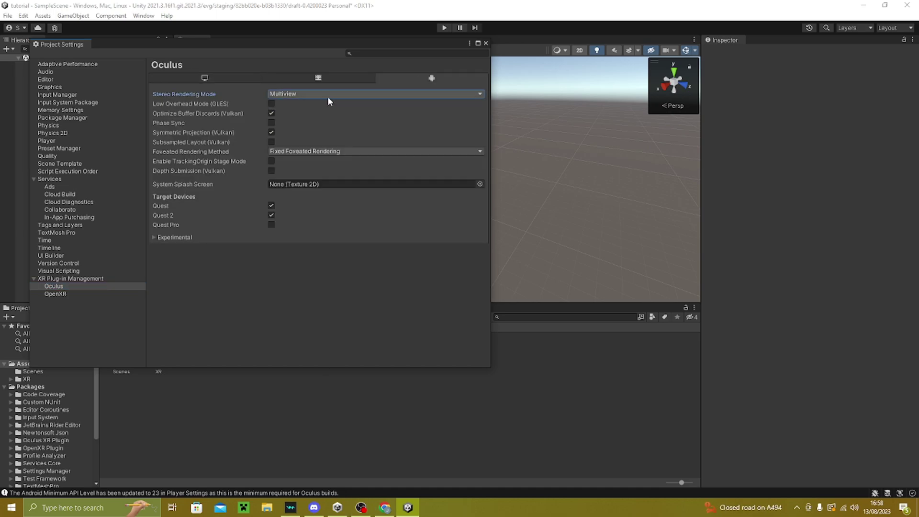
click(326, 95)
click(297, 105)
click(271, 103)
click(486, 43)
Step: Save the scene and add the XR Interaction Toolkit package by git URL in Package Manager
click(8, 15)
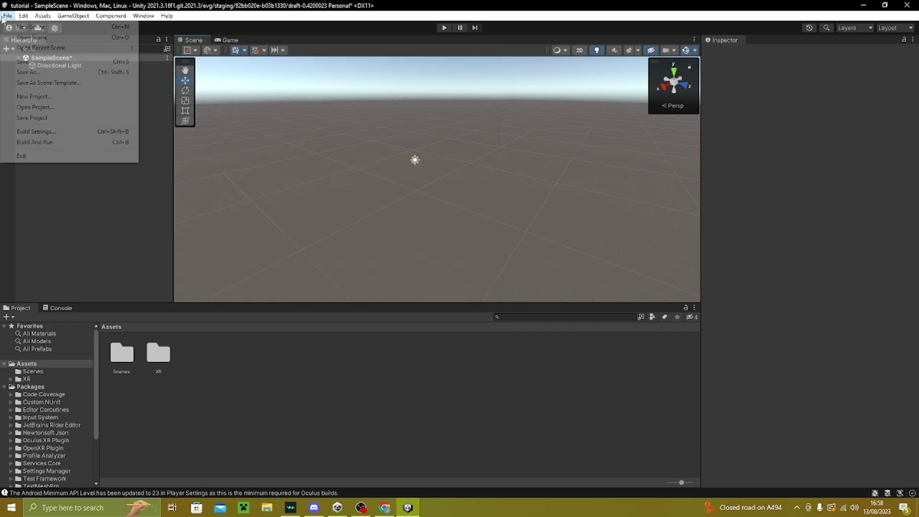
click(19, 62)
click(144, 15)
click(177, 138)
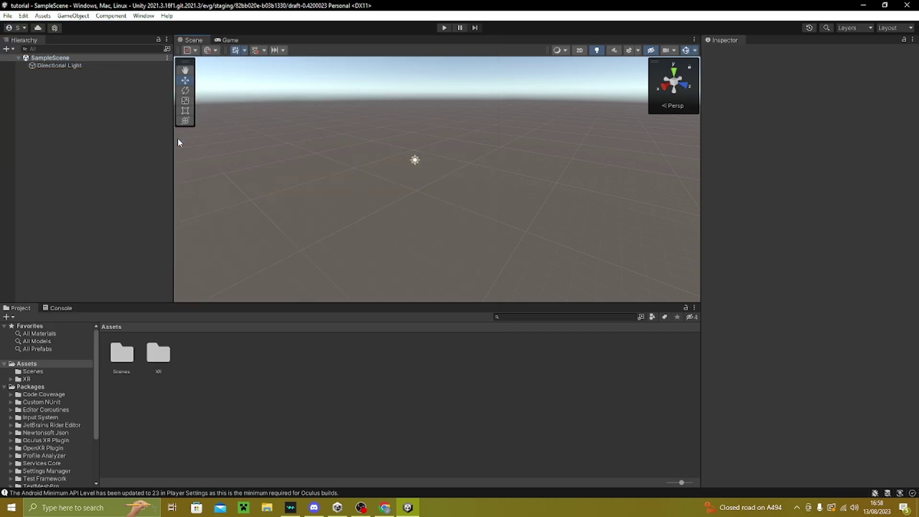
click(255, 98)
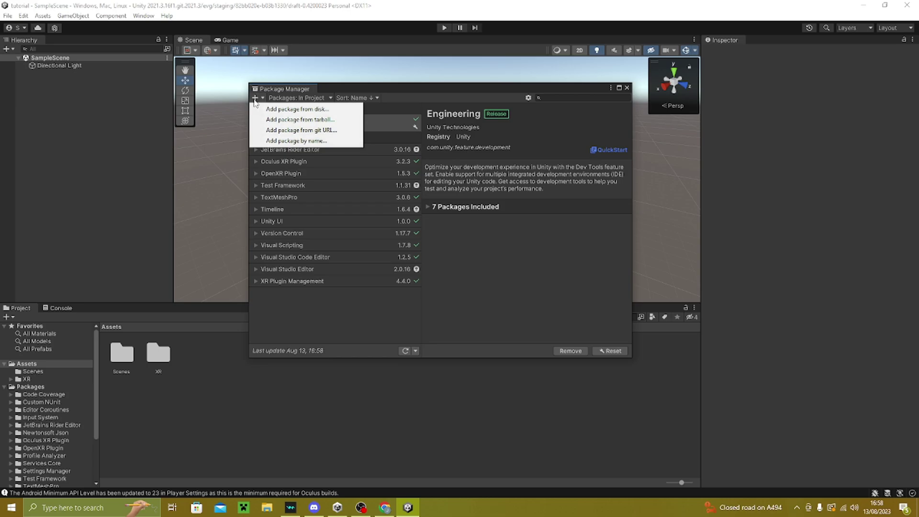
click(268, 128)
text(com)
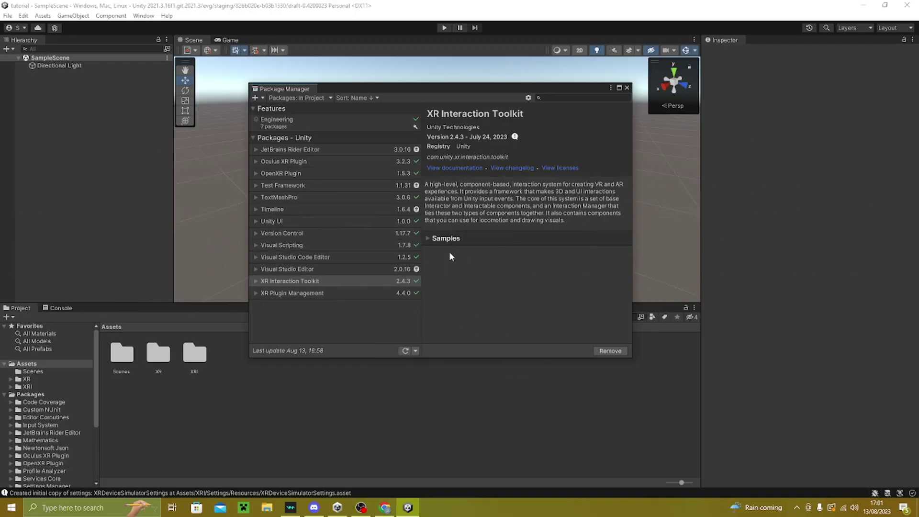
Step: Import the XR Interaction Toolkit Starter Assets sample, close Package Manager and save the scene
click(450, 253)
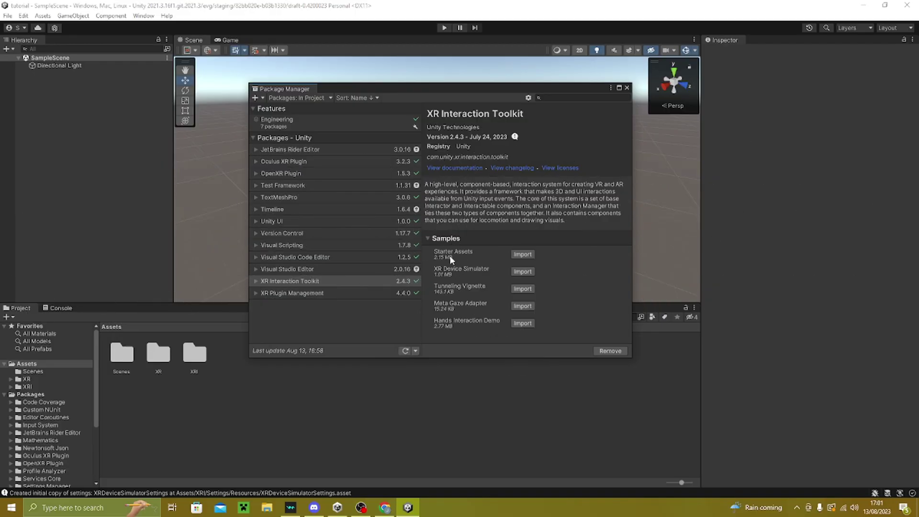
click(522, 254)
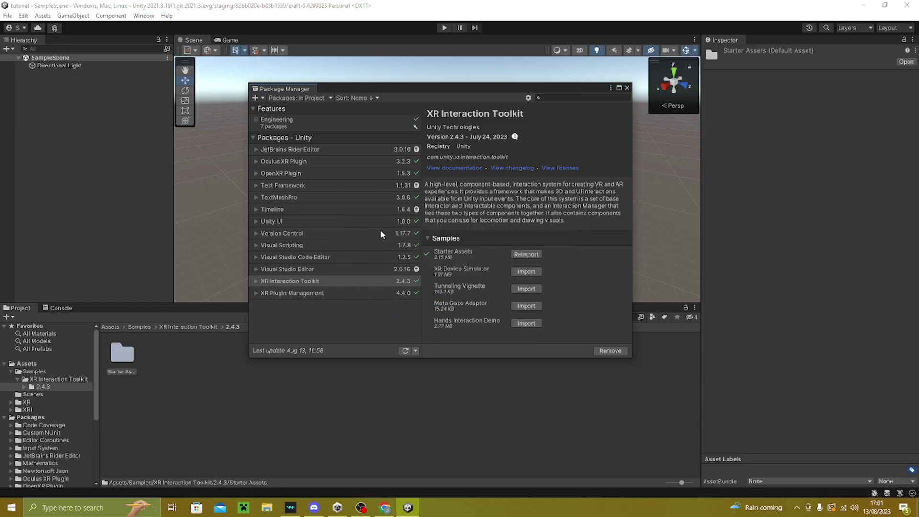
click(627, 88)
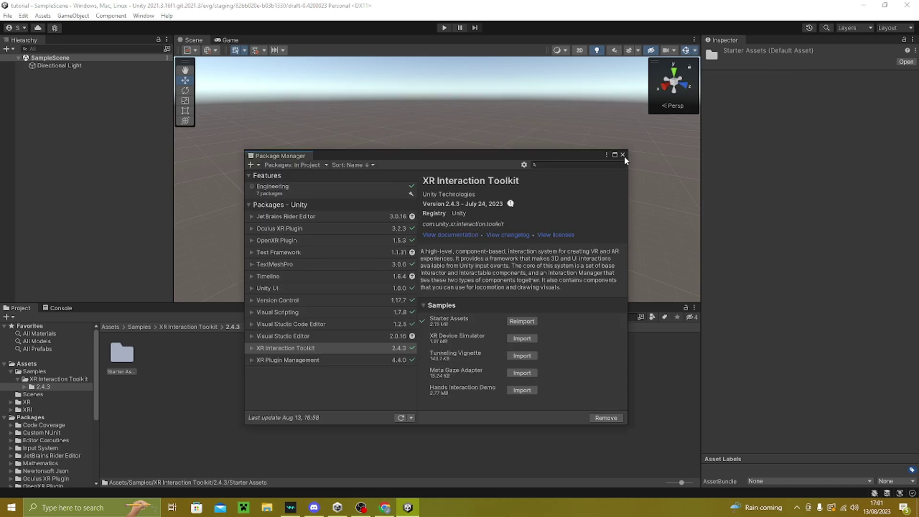
click(8, 15)
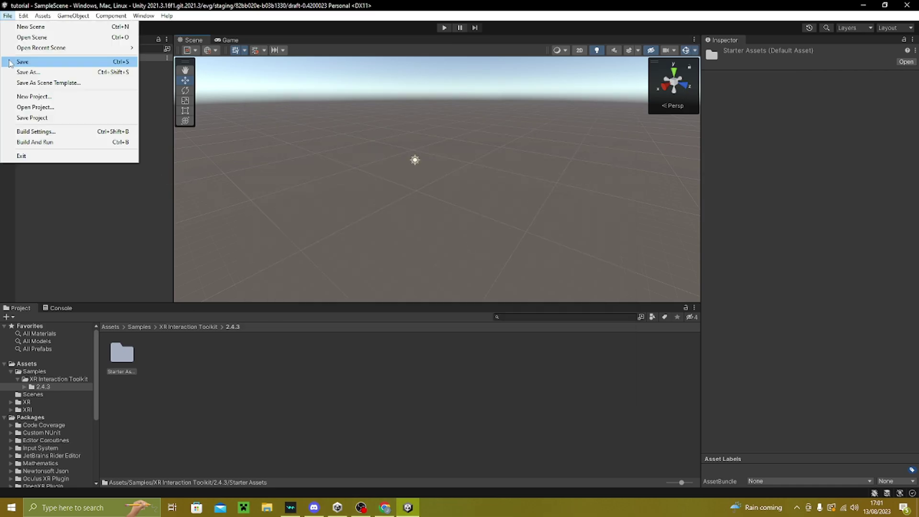
click(10, 62)
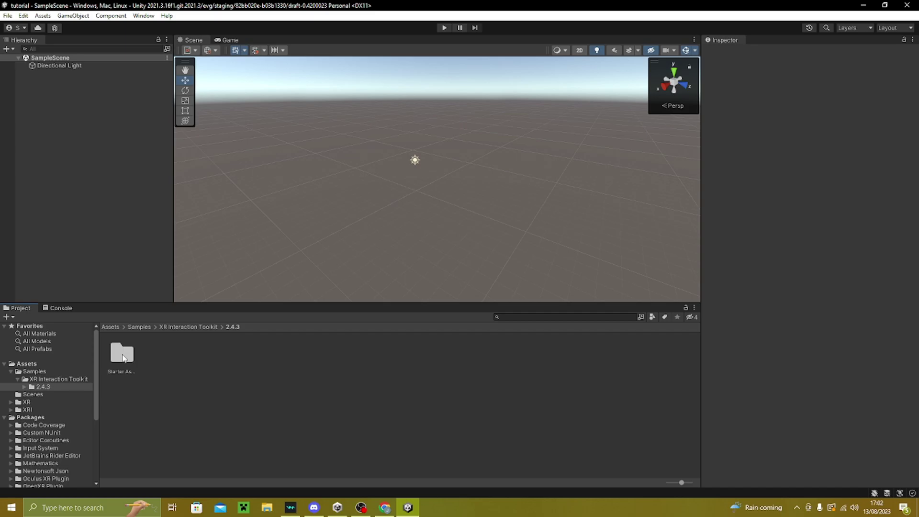
Step: In Starter Assets, add the XRI Default Continuous Turn preset to the defaults
double_click(121, 356)
click(419, 358)
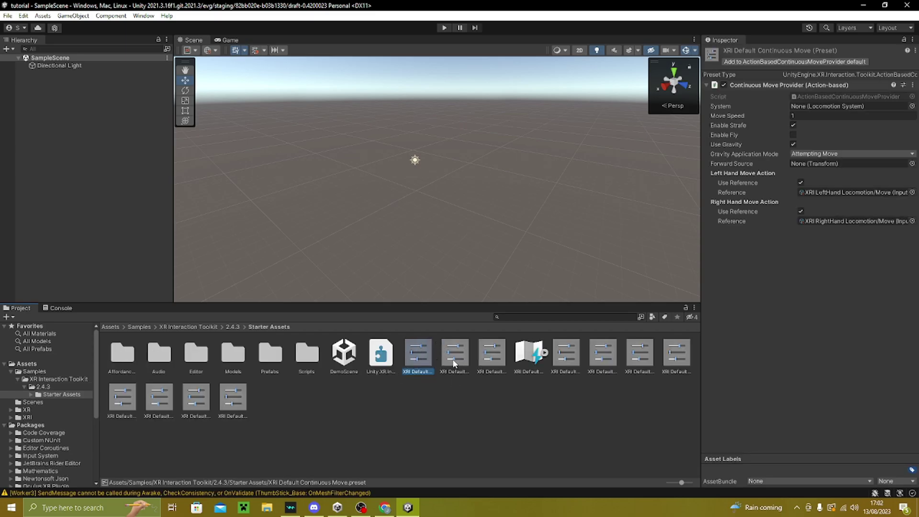
click(530, 352)
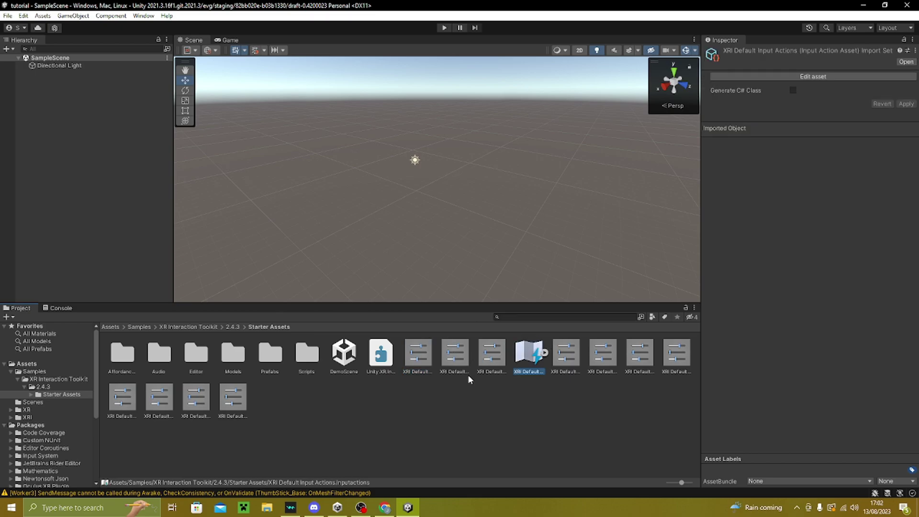
click(424, 354)
click(455, 355)
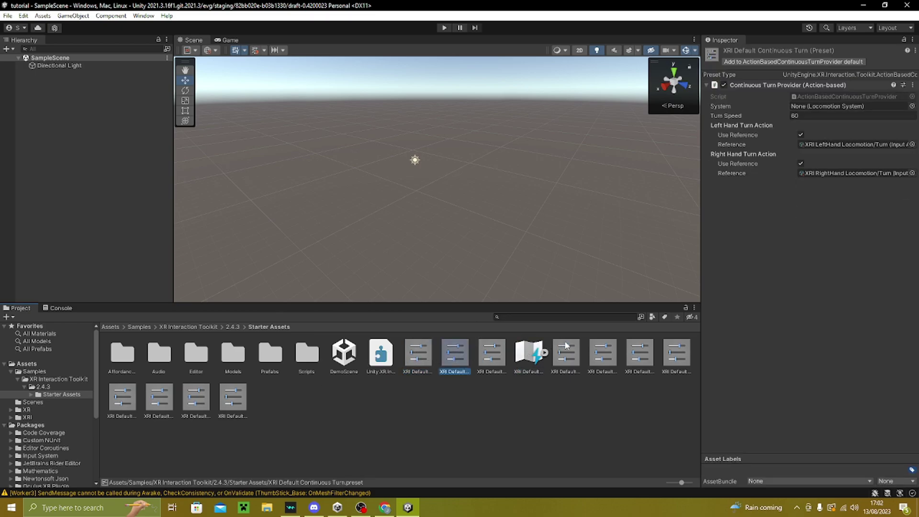
click(566, 355)
click(454, 355)
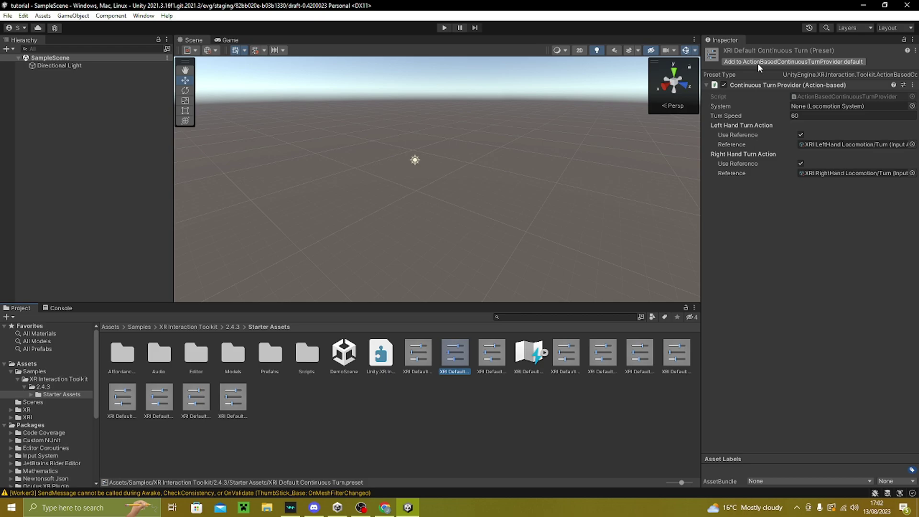
click(789, 63)
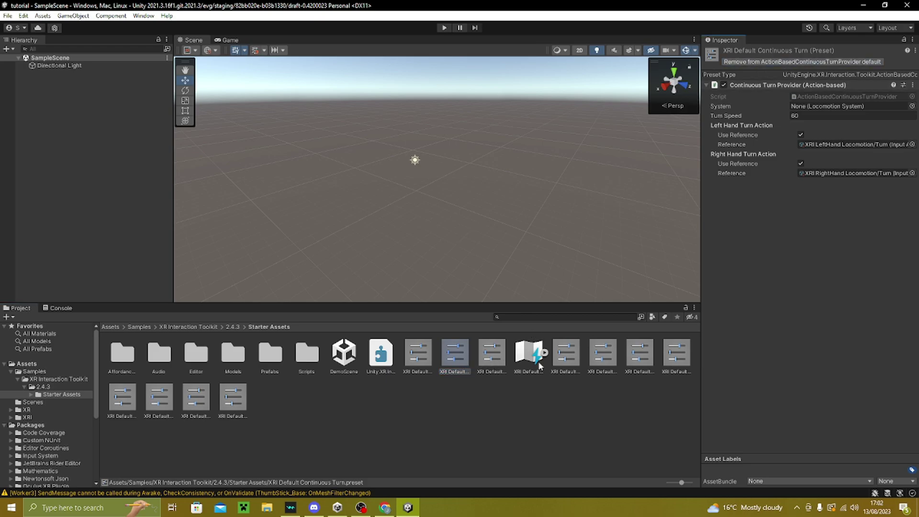
click(355, 407)
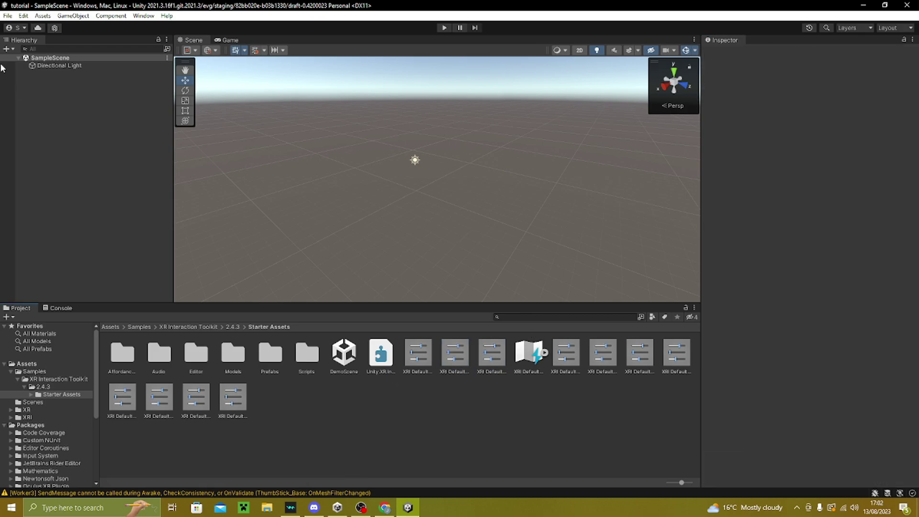
Step: In Preset Manager, give the controller presets the filters 'right' and 'left'
click(7, 15)
mouse_move(23, 16)
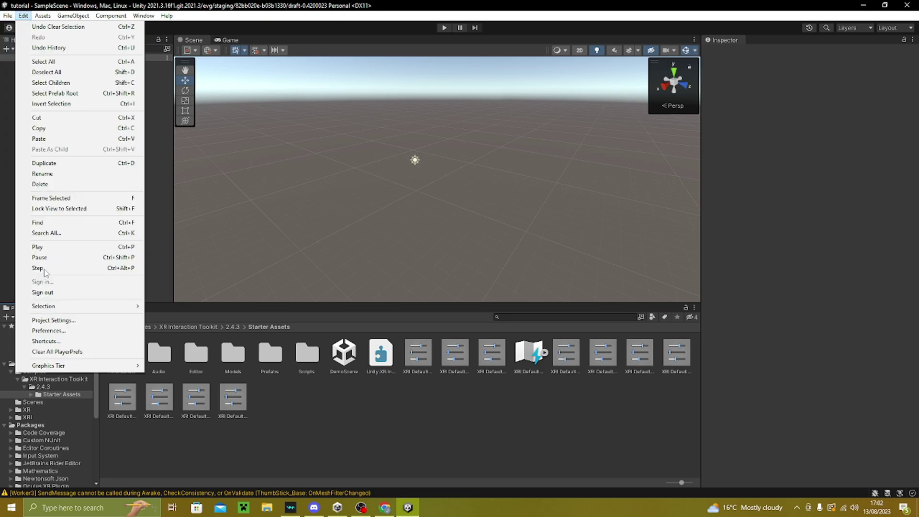
click(54, 321)
click(77, 149)
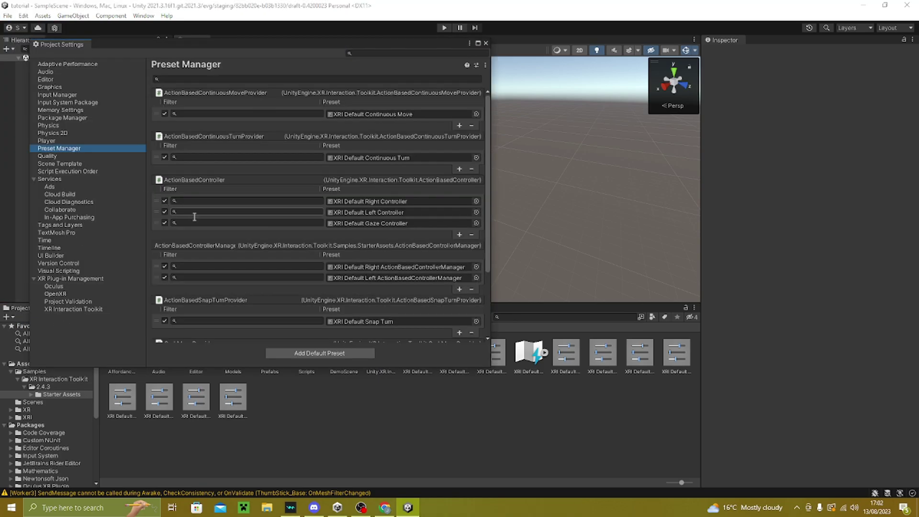
click(296, 202)
text(r)
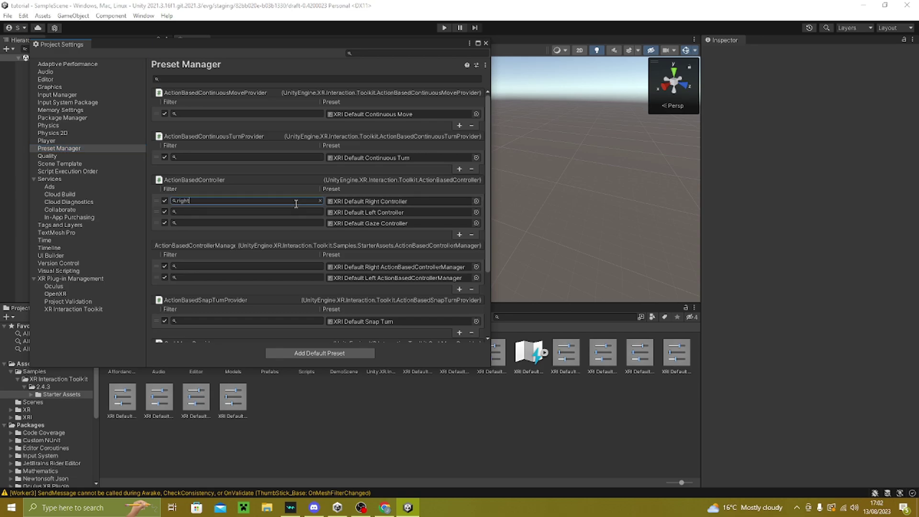
text(ight)
click(297, 211)
text(lef)
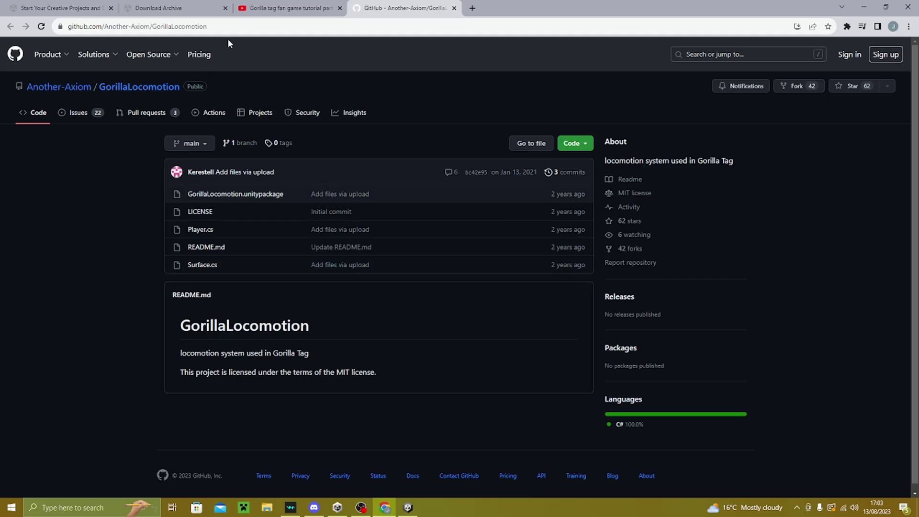
Step: Review the GorillaLocomotion GitHub repository, then return to the Unity editor
click(150, 26)
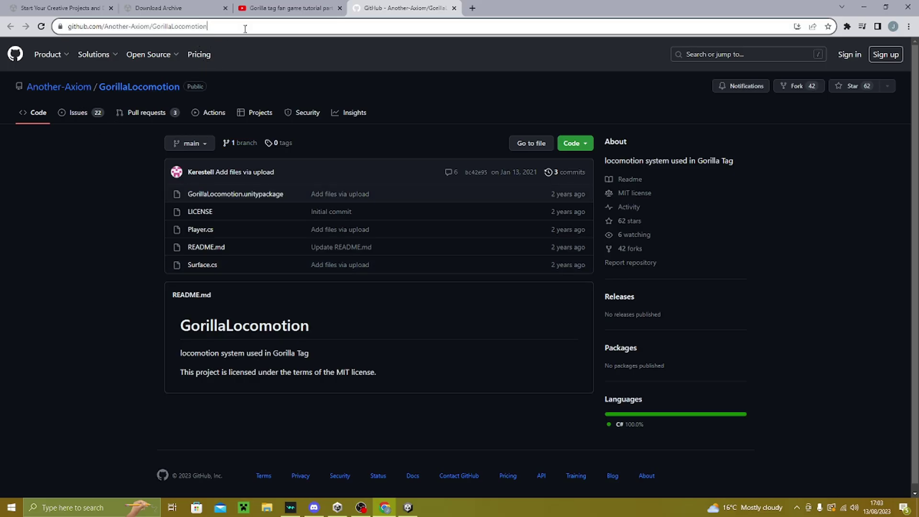
click(87, 289)
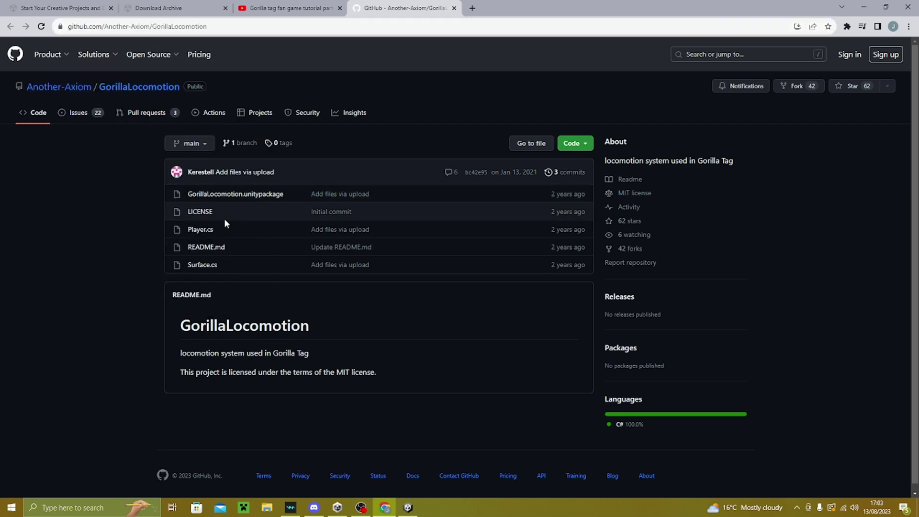
key(alt+Tab)
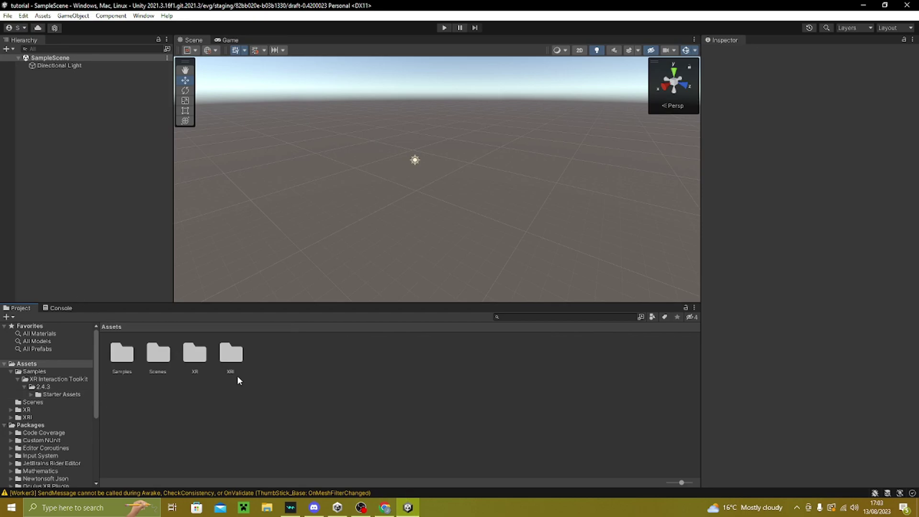
Step: Import all contents of GorillaLocomotion.unitypackage as a custom package into Assets
right_click(350, 416)
mouse_move(393, 261)
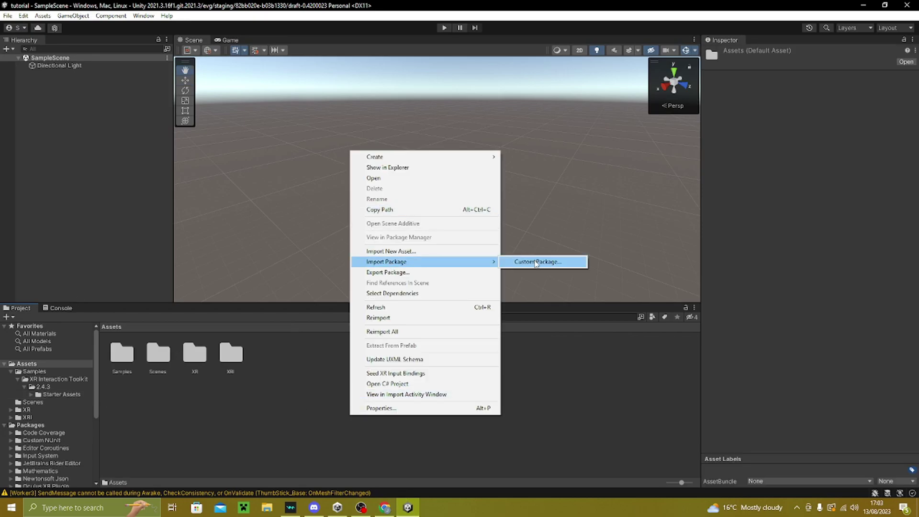
click(542, 263)
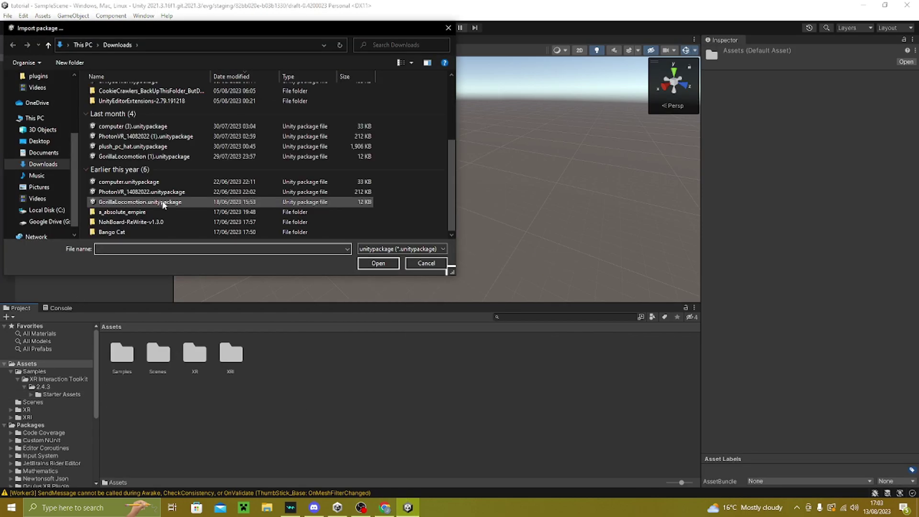
click(144, 201)
click(376, 264)
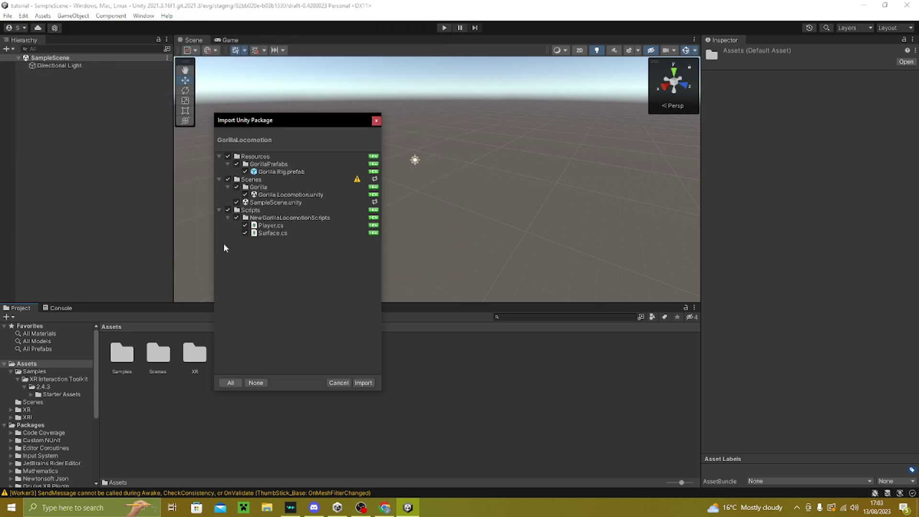
click(363, 383)
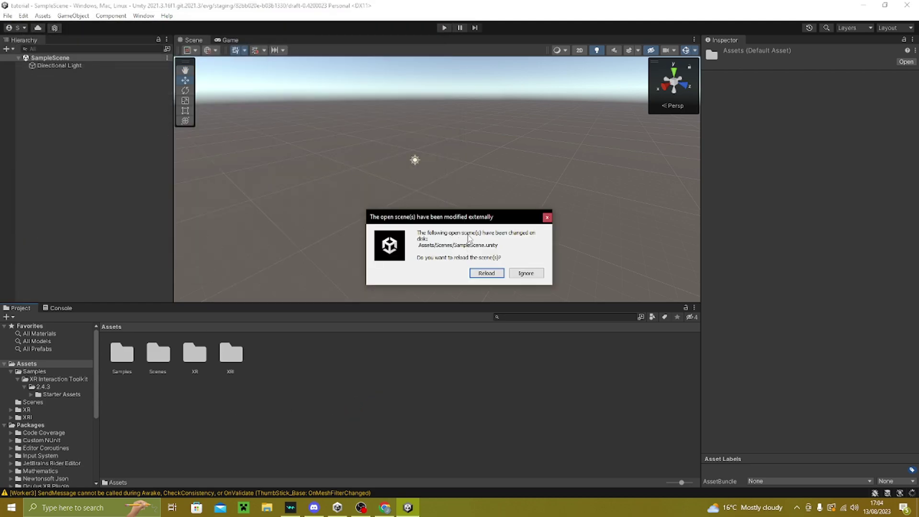
Step: Reload the externally modified scene and delete its Main Camera
click(479, 274)
right_click(63, 66)
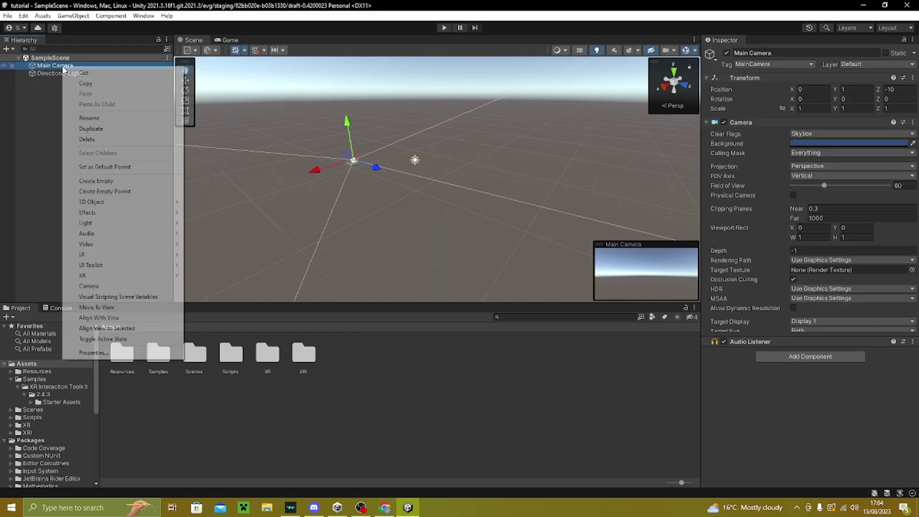
click(89, 143)
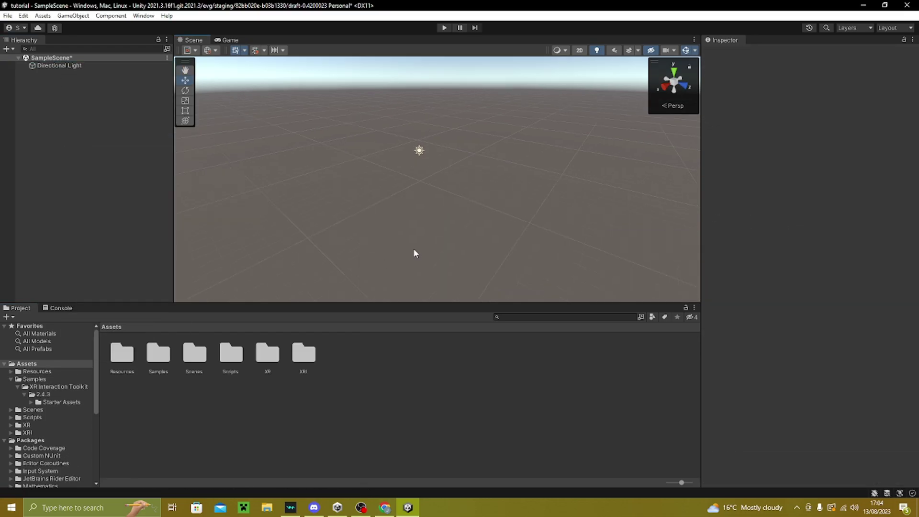
Step: Add a cube and scale it into a wide, flat floor slab
click(6, 49)
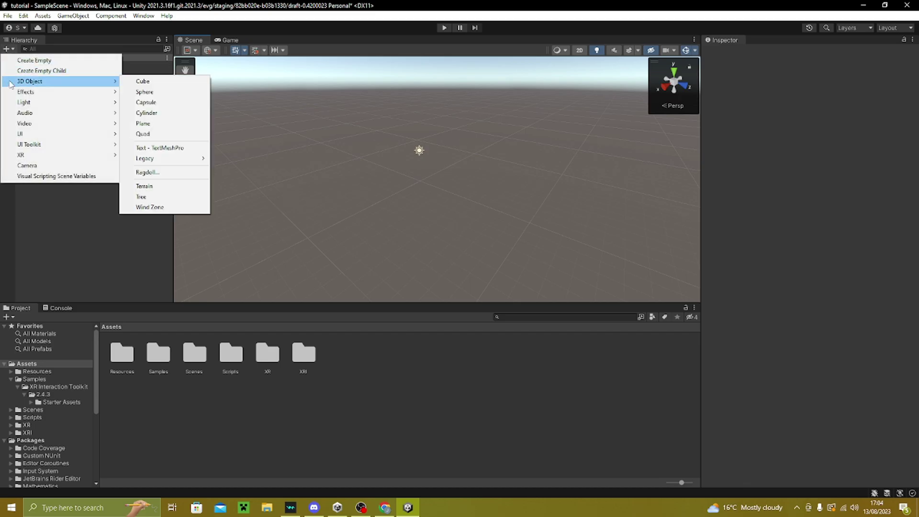
mouse_move(72, 81)
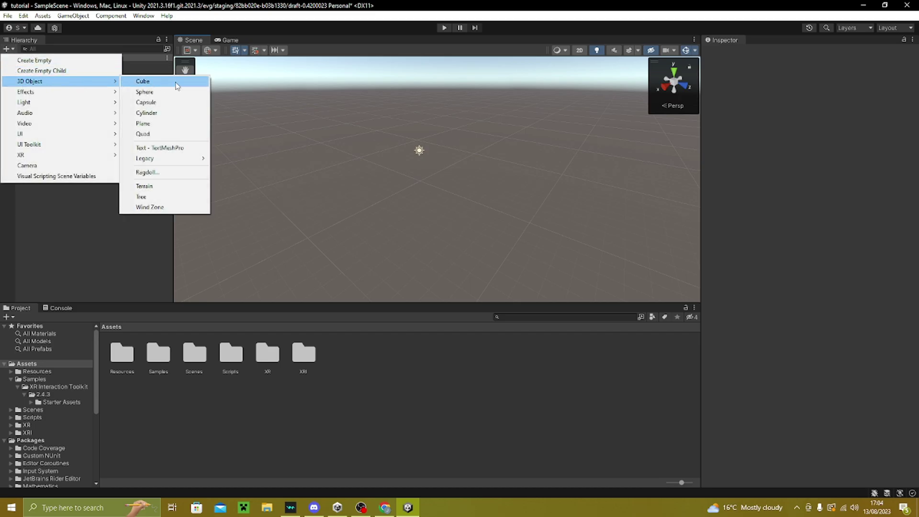
click(176, 83)
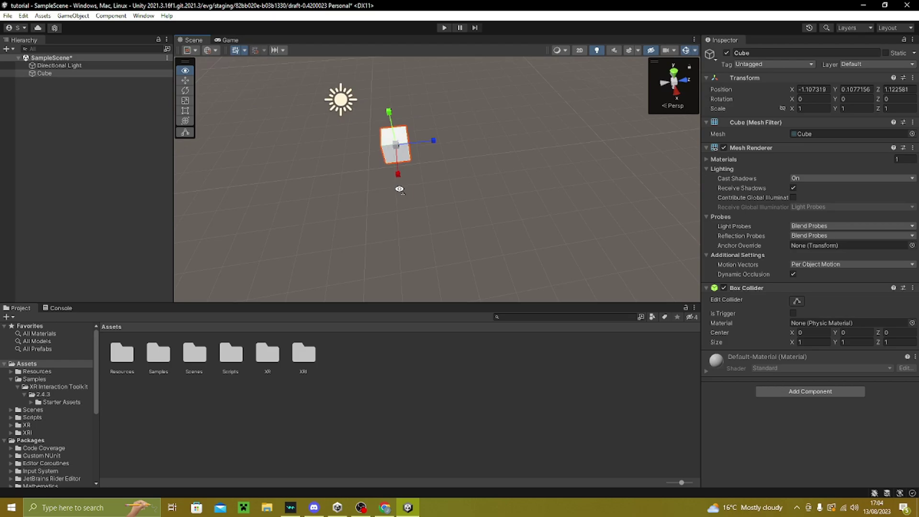
alt+drag(412, 182, 443, 200)
Step: Create a new Materials folder in Assets
right_click(229, 417)
mouse_move(252, 159)
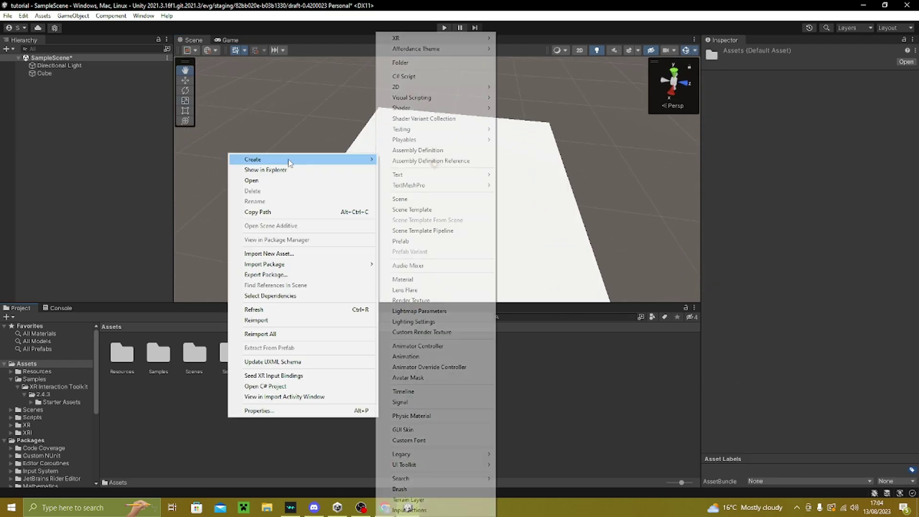
click(409, 63)
Step: Name the new folder Materials and create a material named Green inside it
text(Materials)
key(Return)
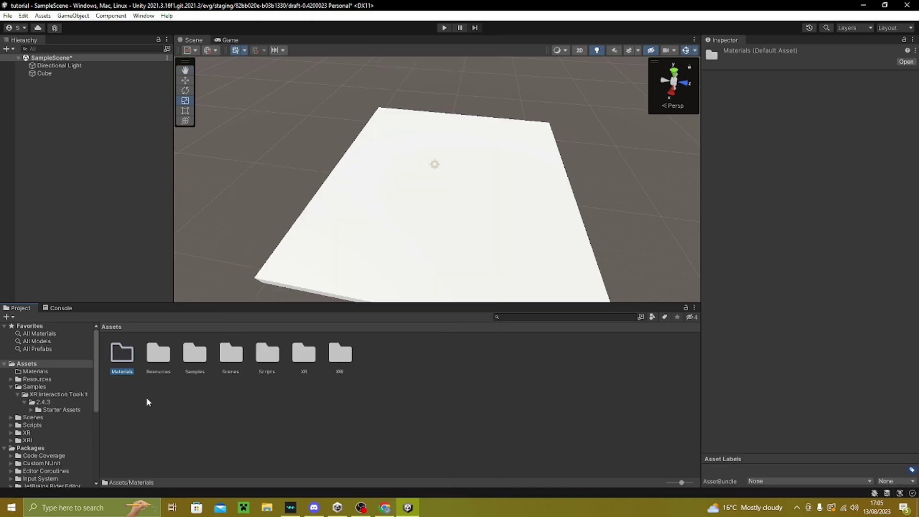
double_click(134, 363)
right_click(210, 392)
mouse_move(218, 120)
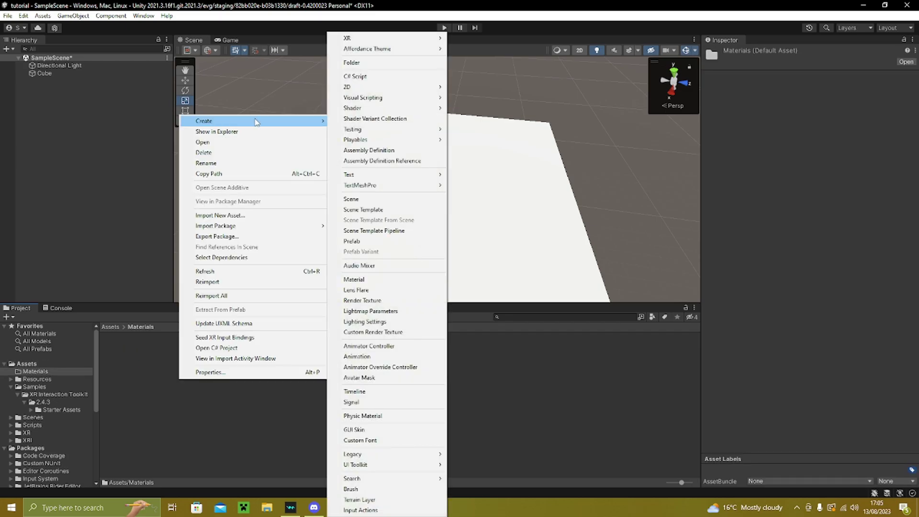
click(355, 280)
text(Gri)
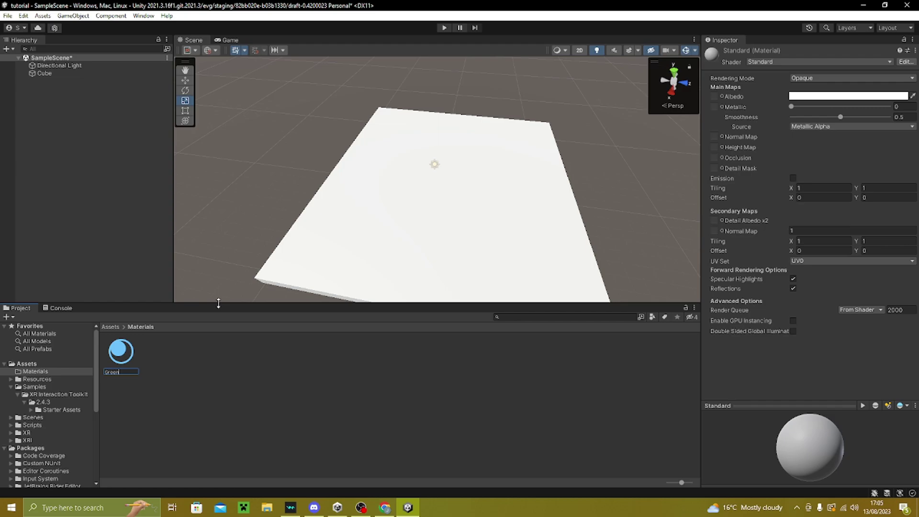
text(en)
key(Return)
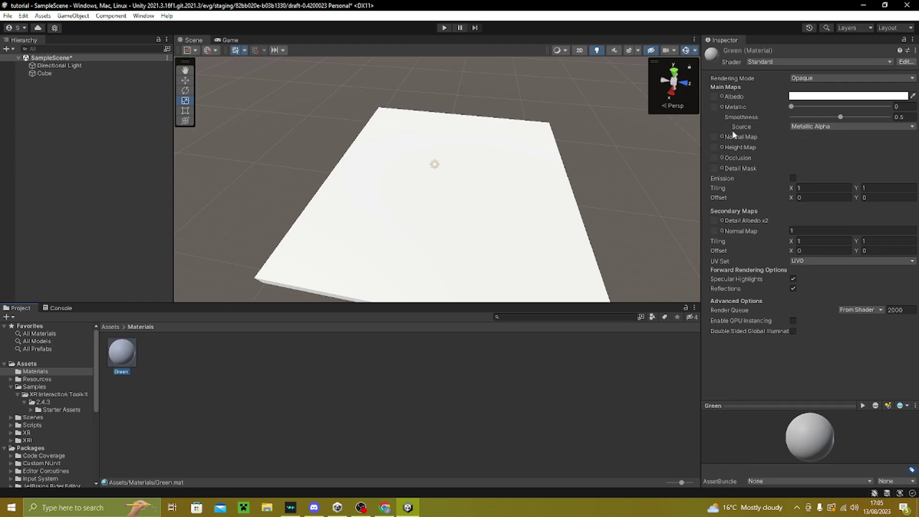
Step: Set the Green material's smoothness to 0 and its albedo to a dark green
click(816, 116)
drag(817, 117, 793, 117)
click(829, 96)
click(820, 144)
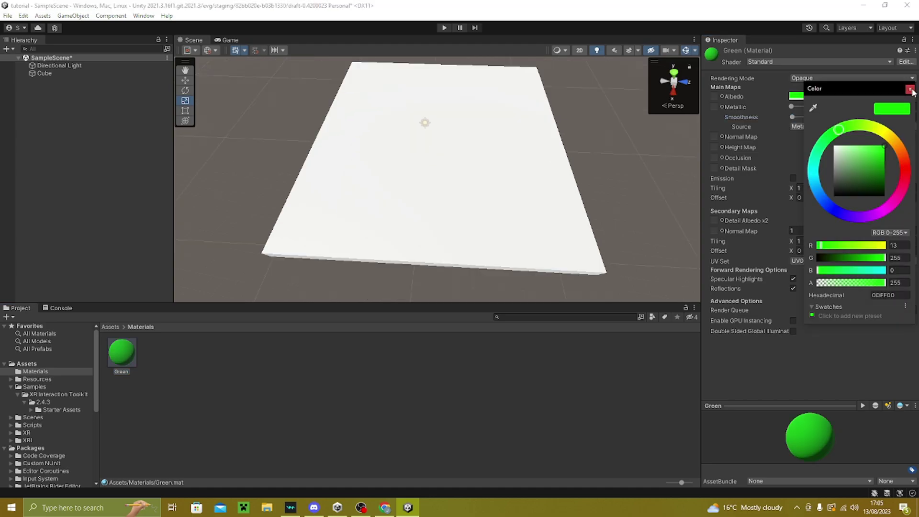
click(783, 104)
click(824, 96)
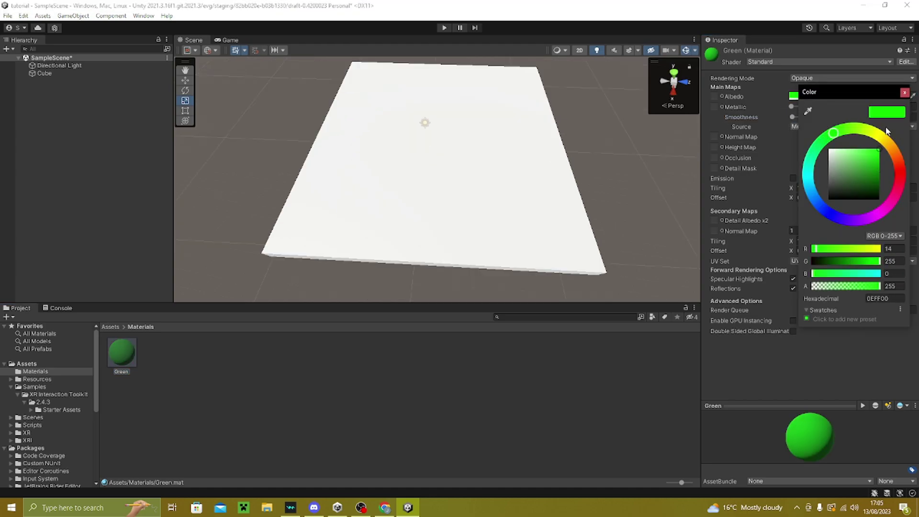
click(905, 92)
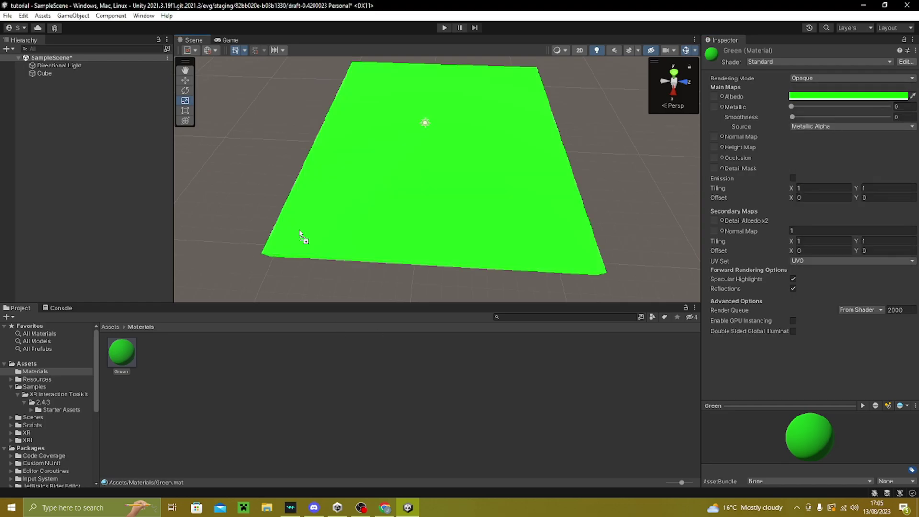
alt+drag(302, 240, 457, 150)
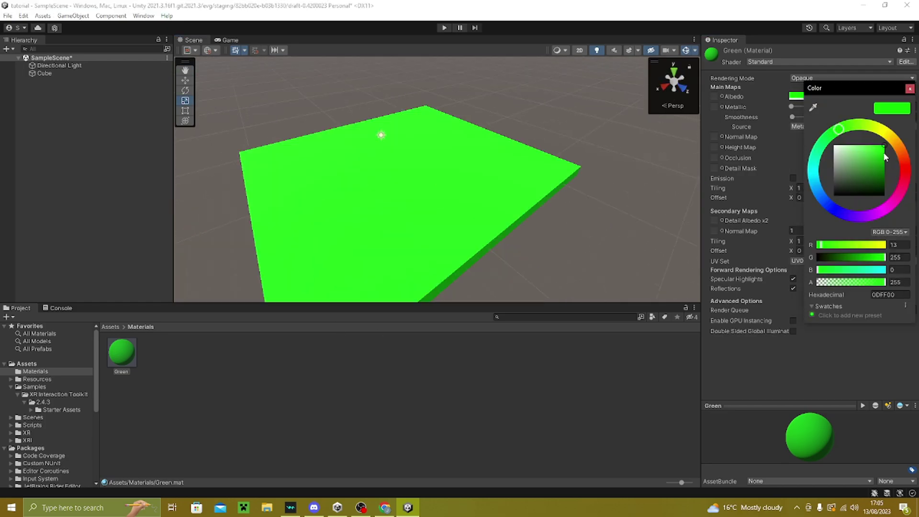
drag(885, 158, 878, 172)
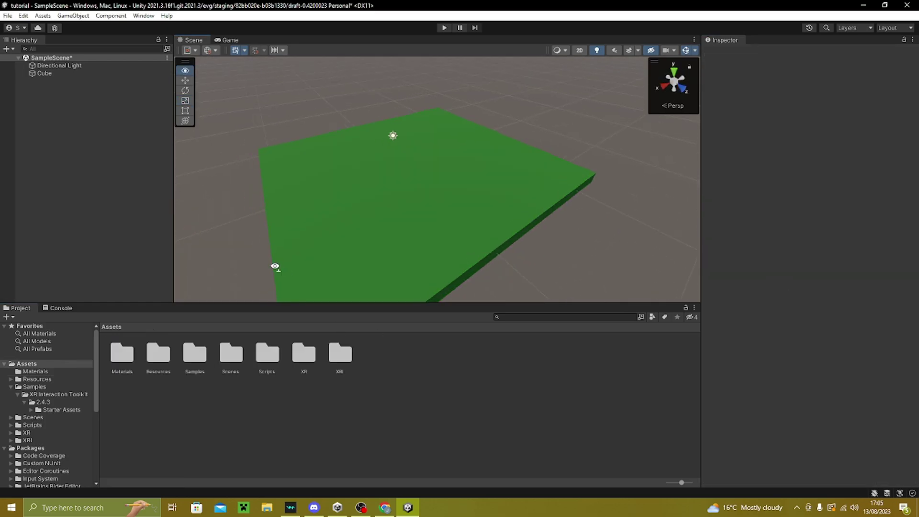
alt+drag(276, 267, 326, 251)
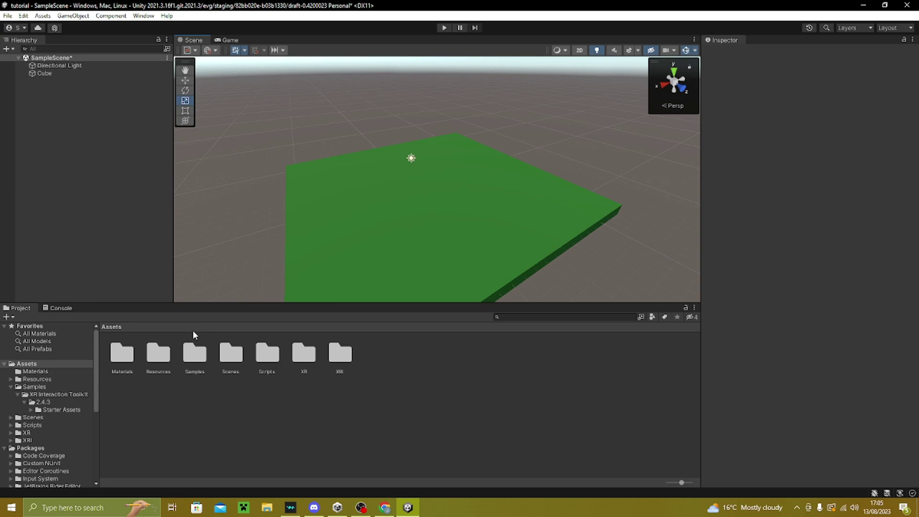
Step: Place the Gorilla Rig prefab from Resources/GorillaPrefabs in the scene and shrink the floor
double_click(161, 350)
double_click(133, 353)
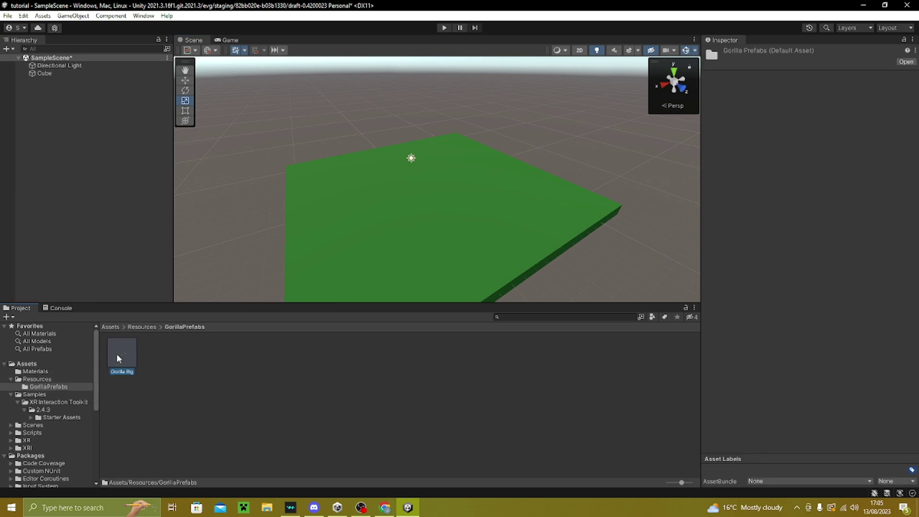
drag(117, 358, 450, 202)
click(406, 221)
drag(421, 175, 415, 152)
Step: Duplicate the floor cube into a thin wall at the floor's edge and finish the Gray material
click(415, 152)
key(w)
key(f)
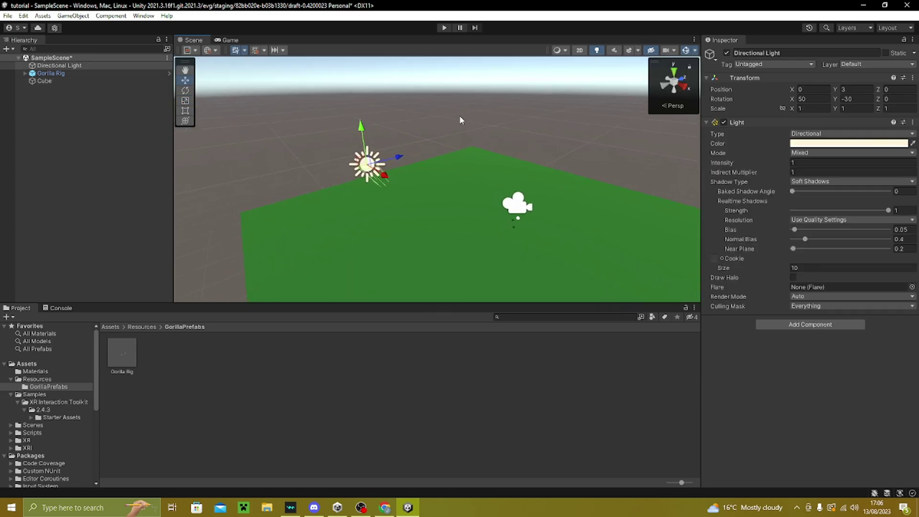
alt+drag(321, 118, 335, 120)
double_click(44, 80)
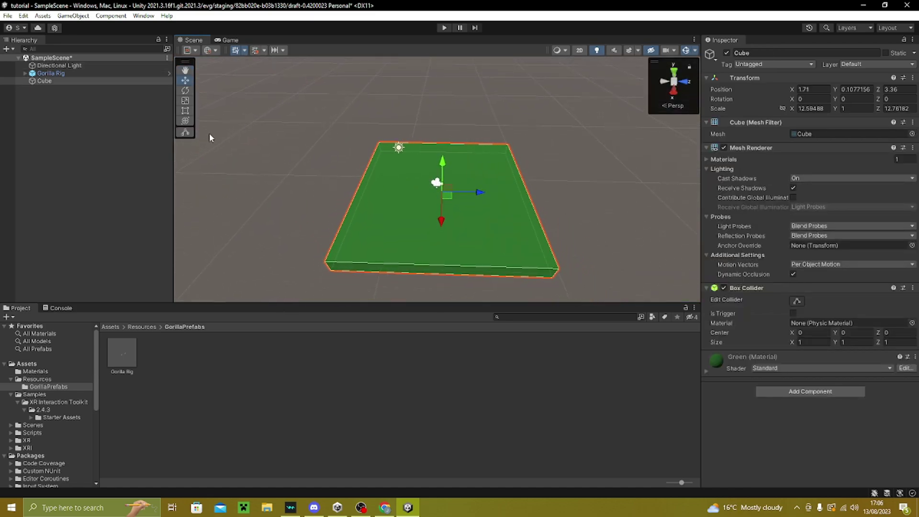
key(ctrl+d)
key(r)
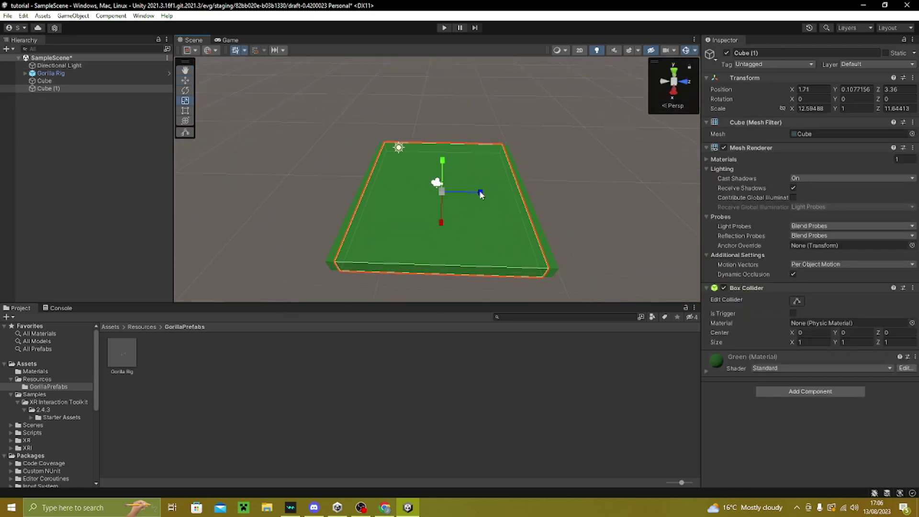
drag(481, 195, 244, 124)
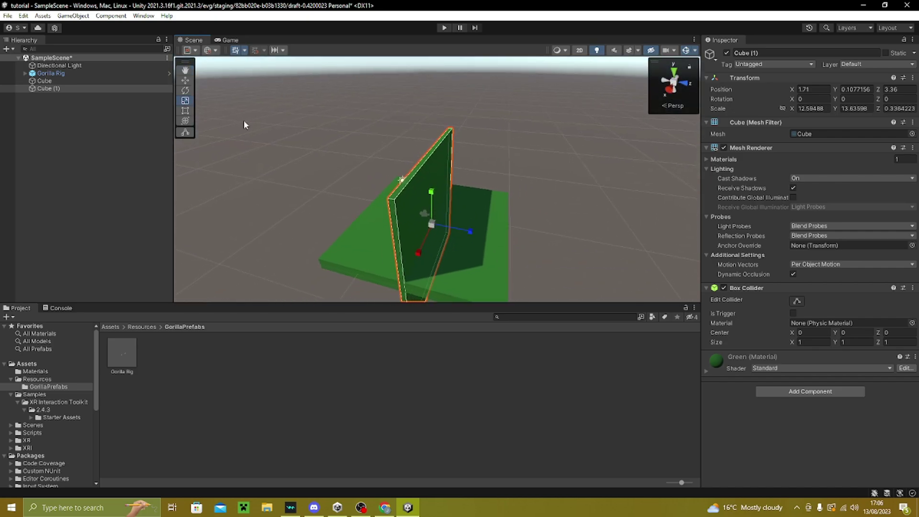
click(184, 80)
drag(438, 220, 395, 212)
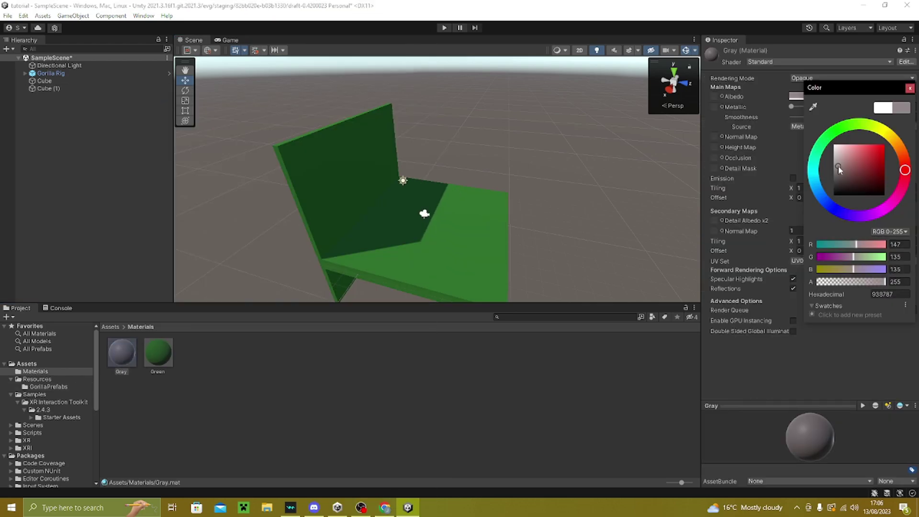
click(910, 88)
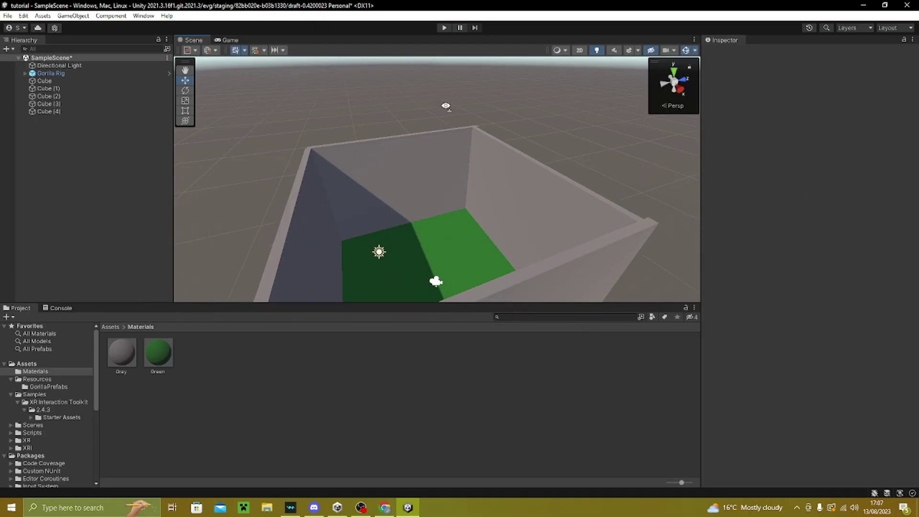
Step: Orbit the view down toward the walled green floor
right_drag(443, 105, 635, 91)
Step: Add a new cube named Frame and scale it wider and taller against the wall
click(6, 49)
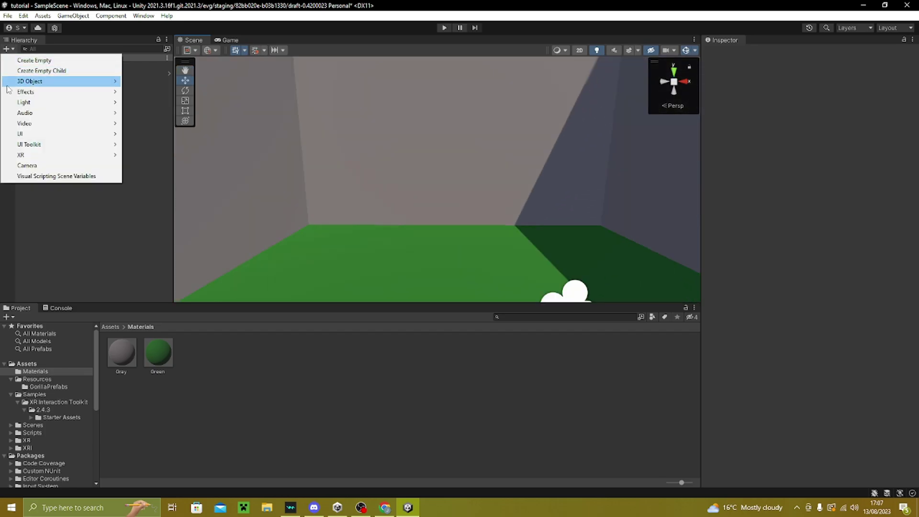
mouse_move(105, 83)
click(162, 81)
right_drag(469, 144, 623, 71)
click(759, 53)
key(BackSpace)
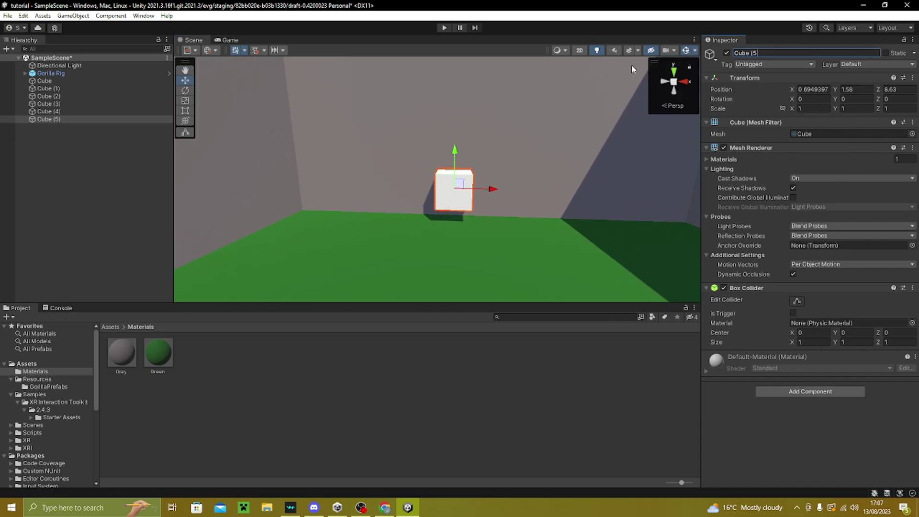
key(BackSpace)
key(BackSpace)
key(BackSpace)
key(BackSpace)
key(BackSpace)
key(BackSpace)
key(BackSpace)
text(Frame)
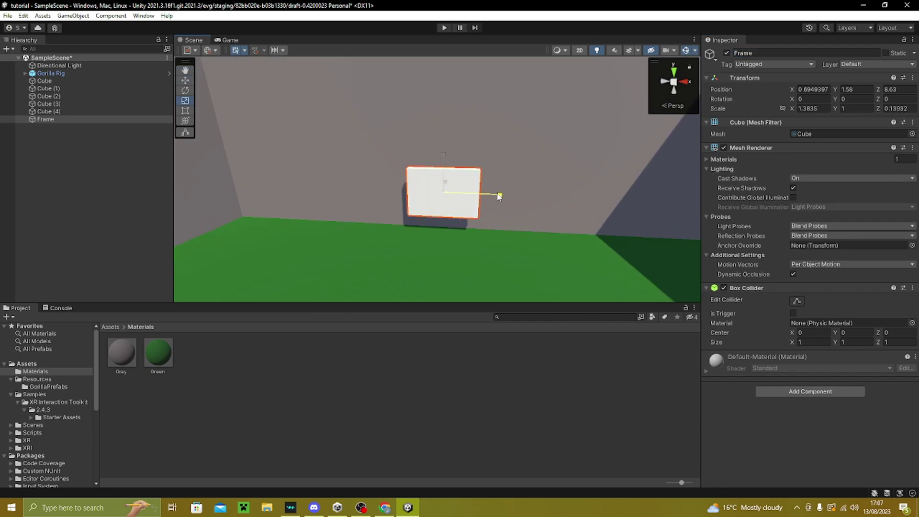
drag(499, 196, 511, 190)
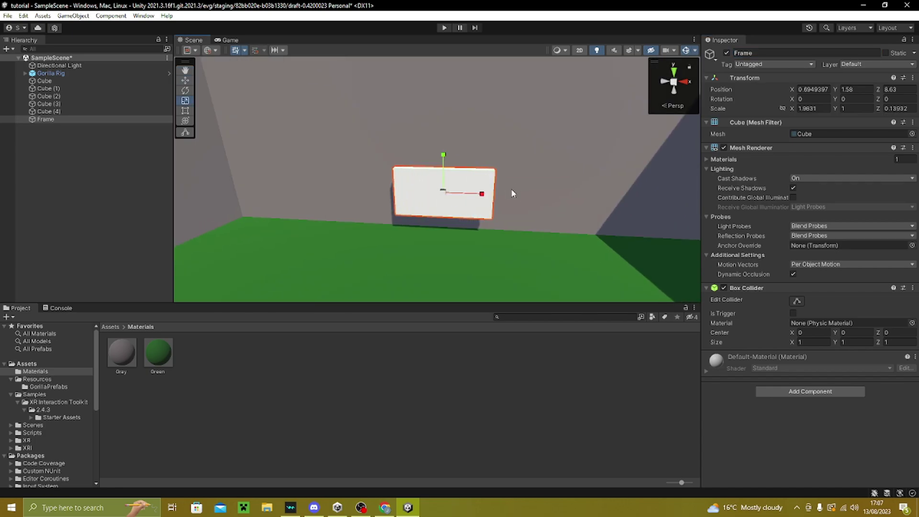
mouse_move(444, 155)
mouse_down()
mouse_move(438, 129)
mouse_move(449, 152)
mouse_up()
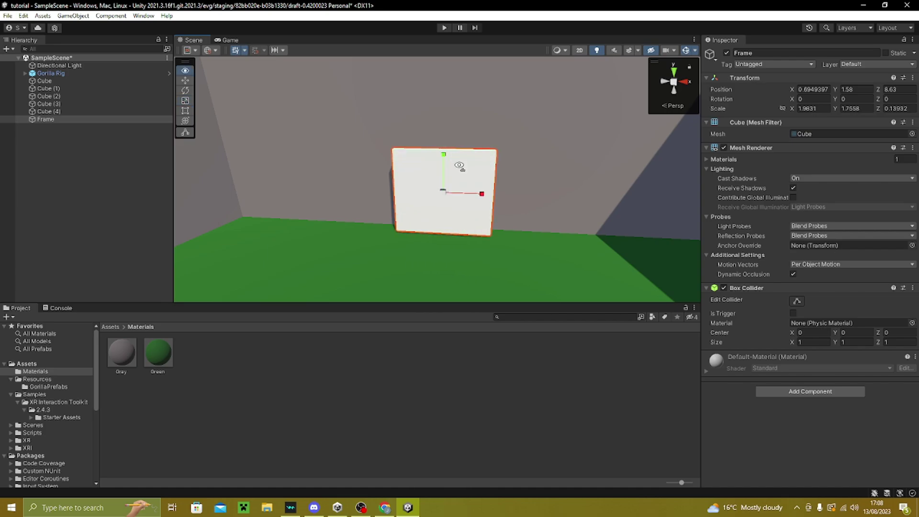
right_drag(459, 166, 453, 165)
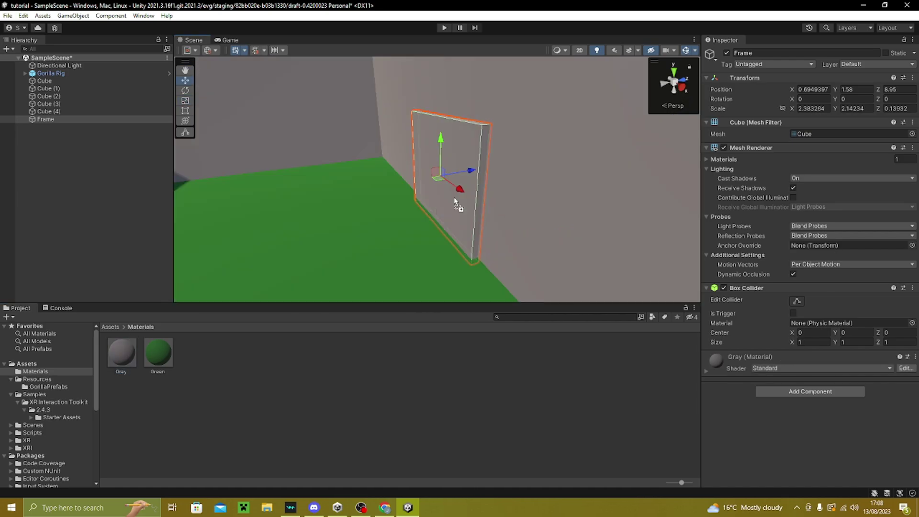
right_drag(454, 197, 575, 190)
Step: Duplicate the Frame into a slightly smaller Mirror panel and lower it
key(ctrl+d)
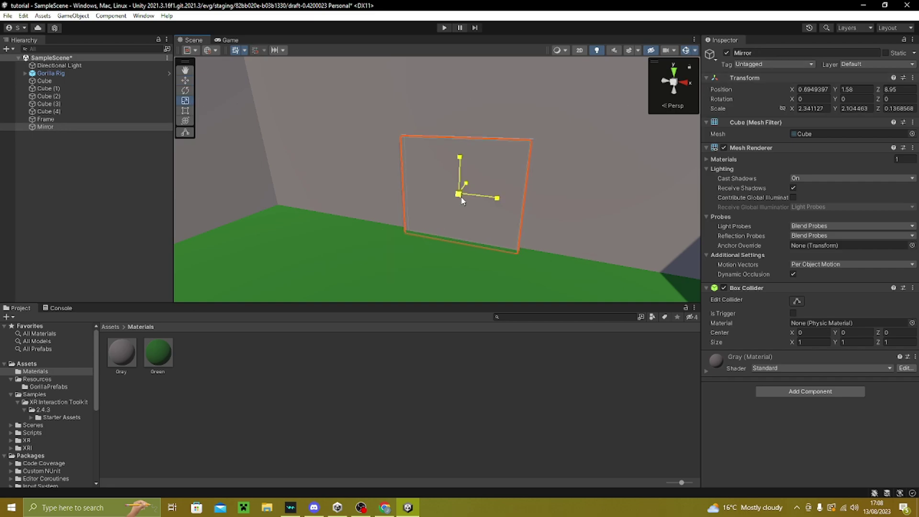
drag(460, 194, 435, 186)
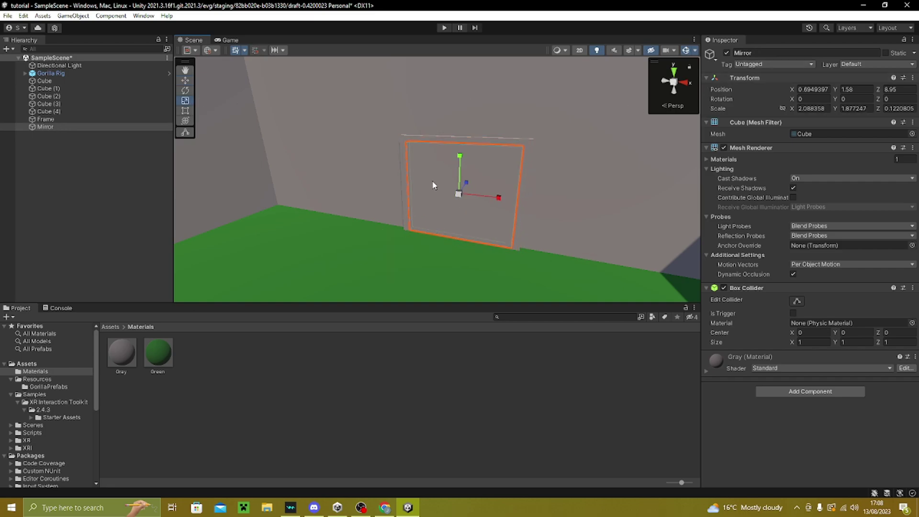
click(185, 81)
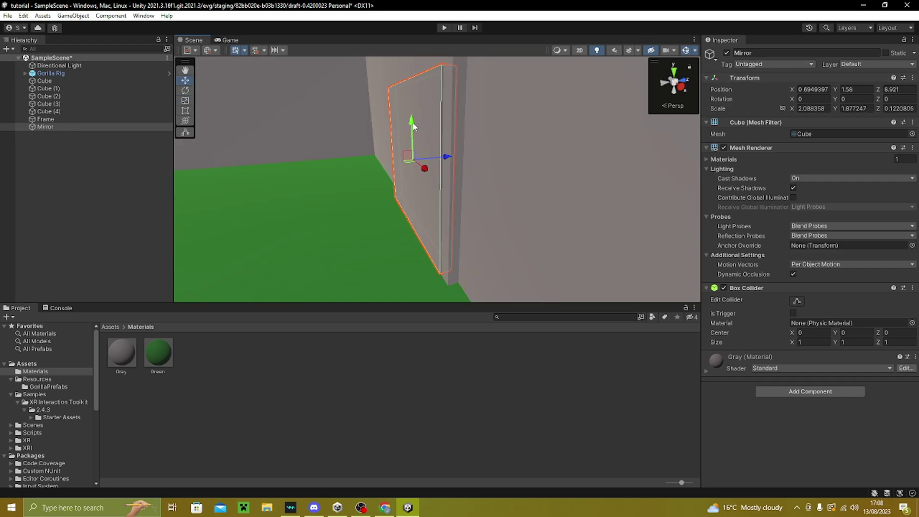
drag(406, 126, 406, 143)
Step: Create a Render Texture named Mirror in Materials and apply it to the mirror panel
drag(406, 143, 407, 147)
right_click(226, 410)
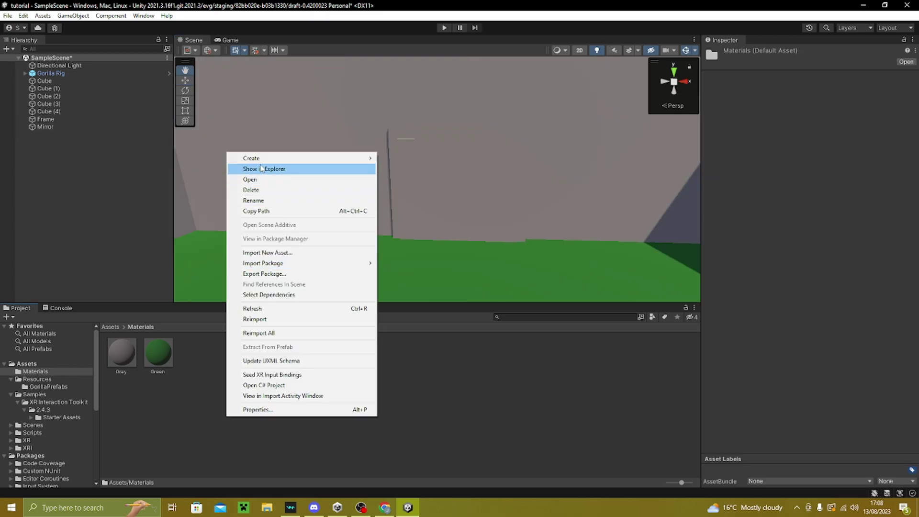
mouse_move(287, 158)
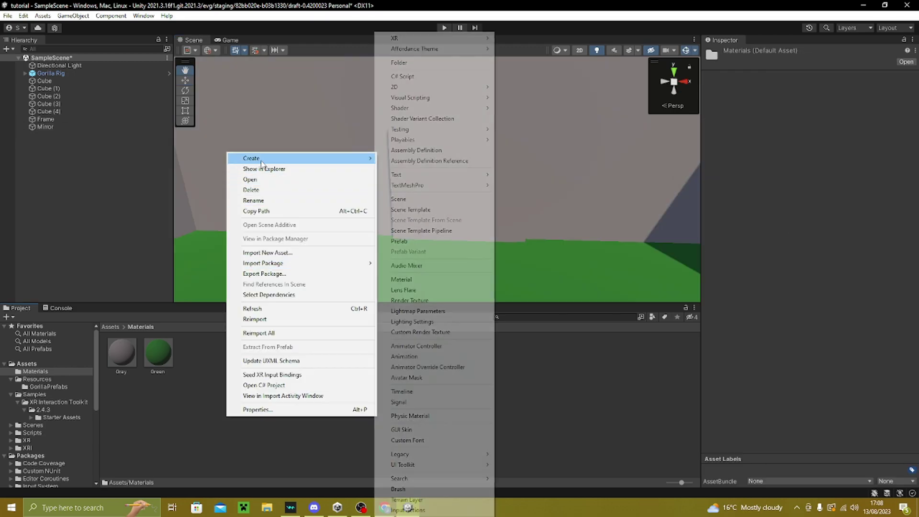
click(406, 300)
text(Mi)
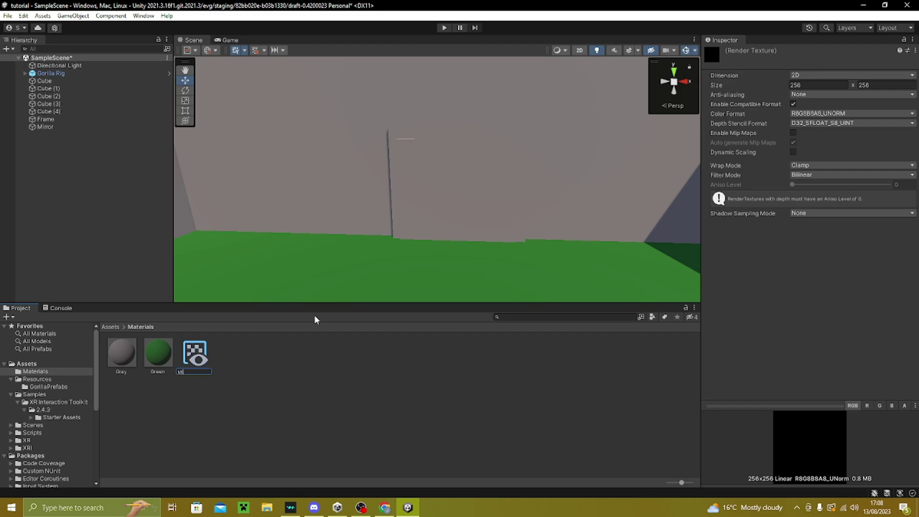
text(rror)
key(Return)
drag(487, 246, 481, 247)
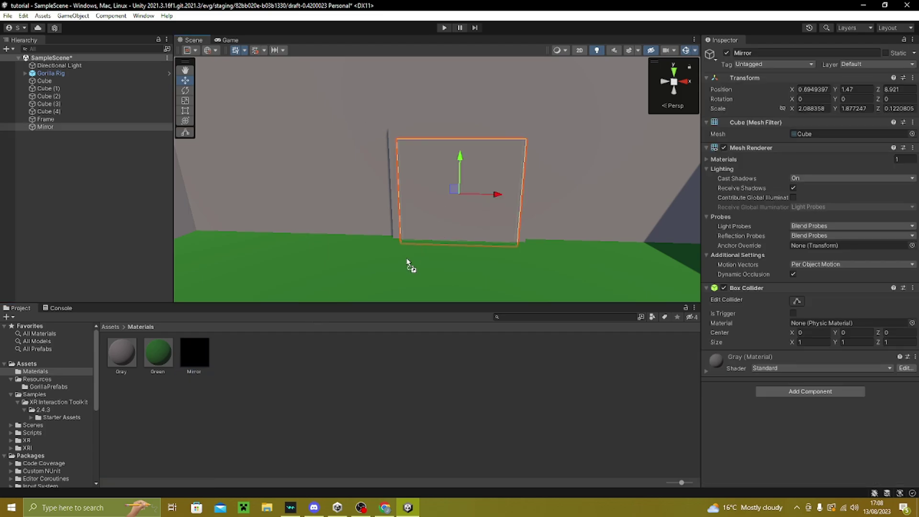
Step: Add a child camera to Mirror, turn it to face outward, and target the Mirror texture
right_click(82, 127)
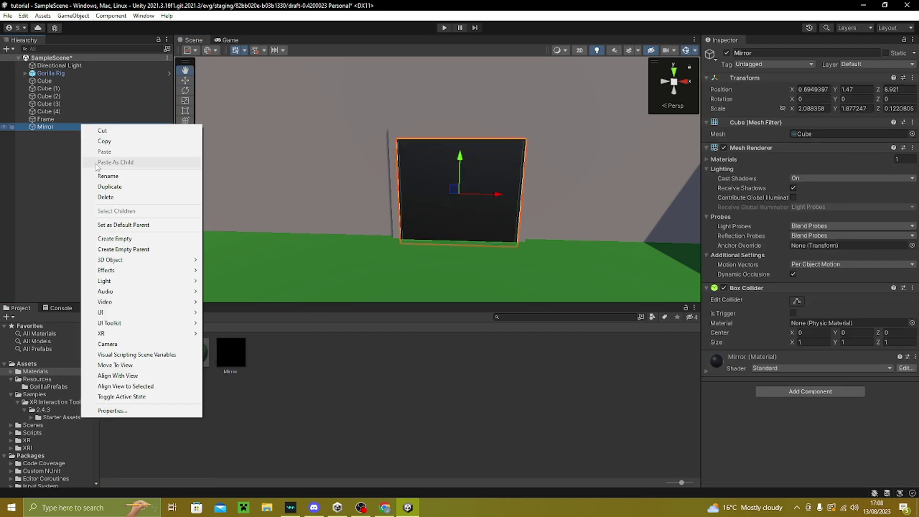
click(107, 343)
key(e)
alt+drag(433, 187, 420, 229)
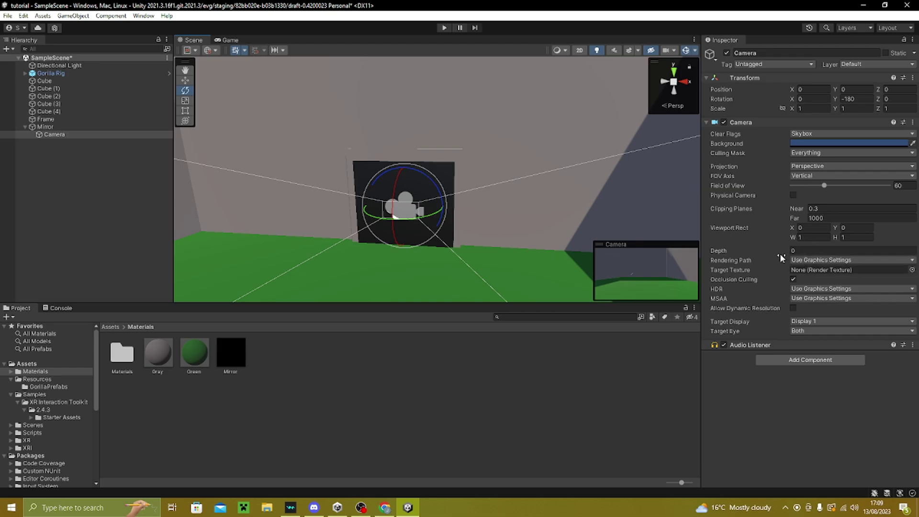
drag(240, 344, 814, 270)
mouse_move(479, 158)
alt+mouse_down()
mouse_move(455, 160)
mouse_move(478, 158)
alt+mouse_up()
Step: Scale the Mirror panel down vertically
click(463, 148)
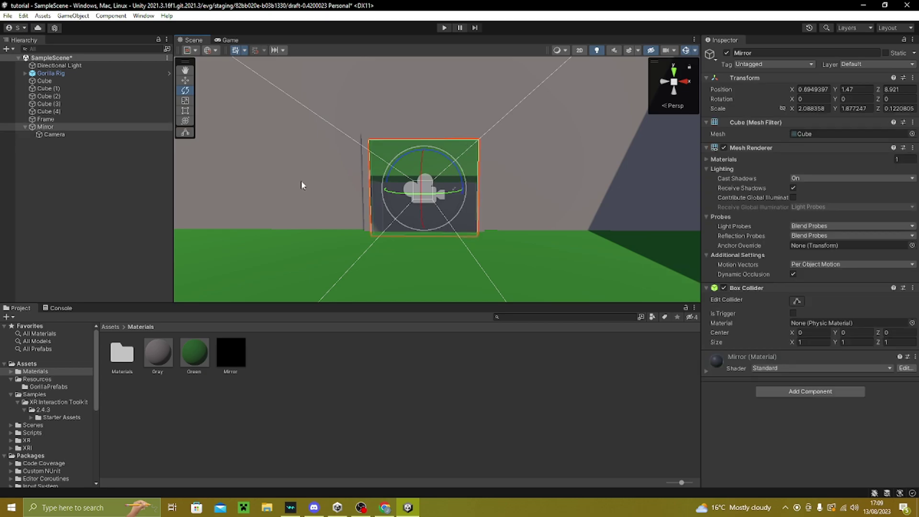
key(r)
drag(422, 148, 411, 225)
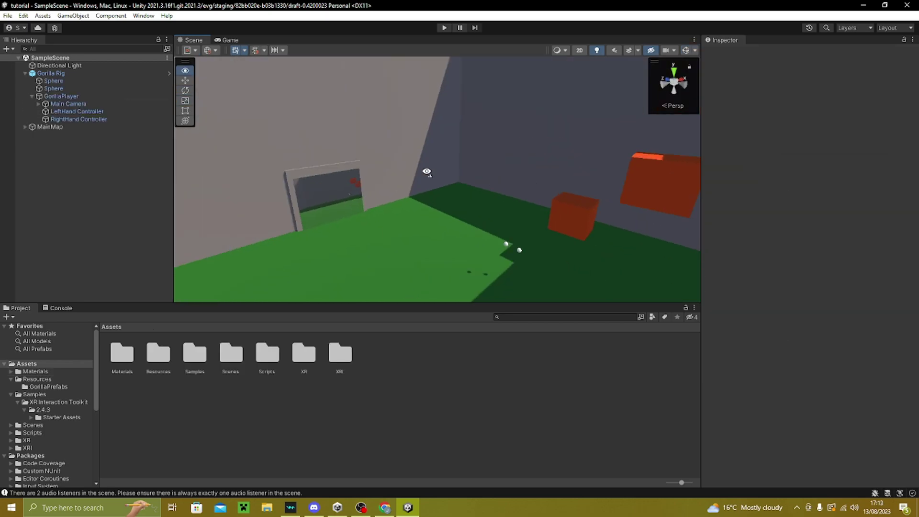
Step: Open the Project Settings window from the Edit menu
alt+drag(425, 170, 388, 157)
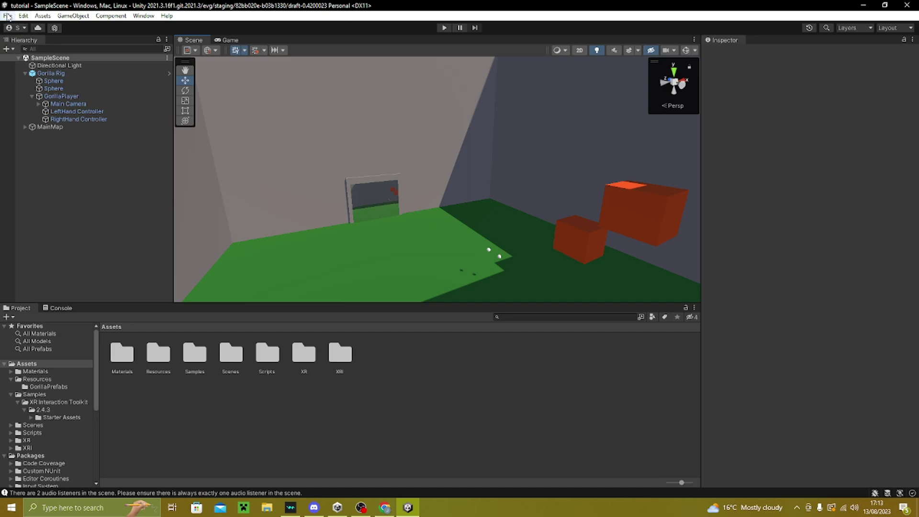
click(23, 16)
click(66, 320)
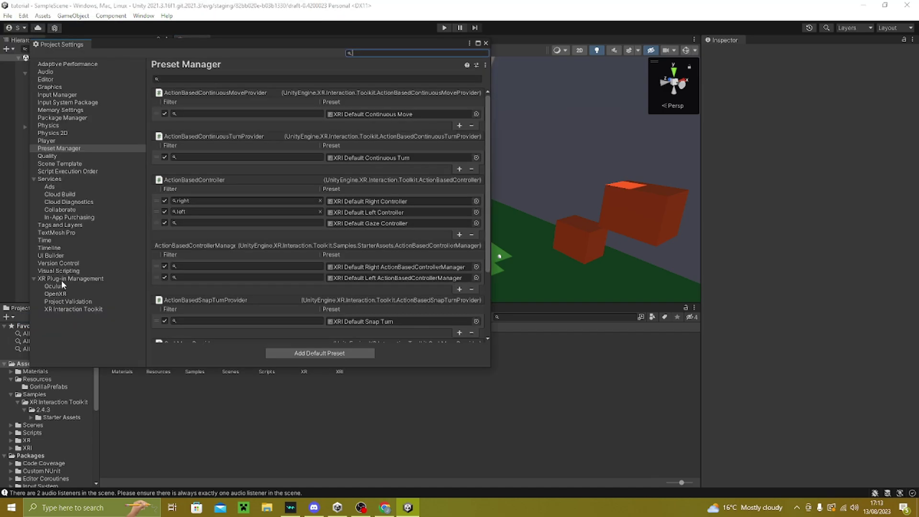
Step: Show the Player page and expand its Other Settings section
click(41, 141)
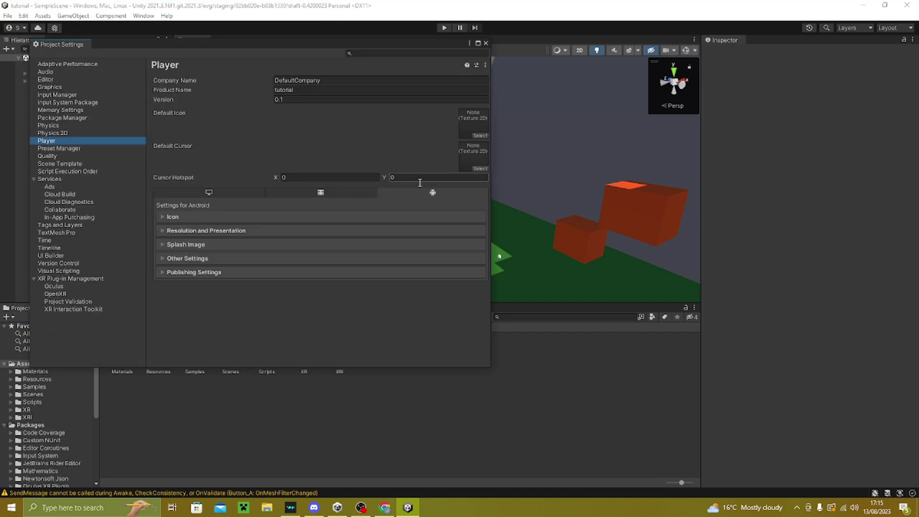
click(187, 258)
scroll(239, 227, down, 6)
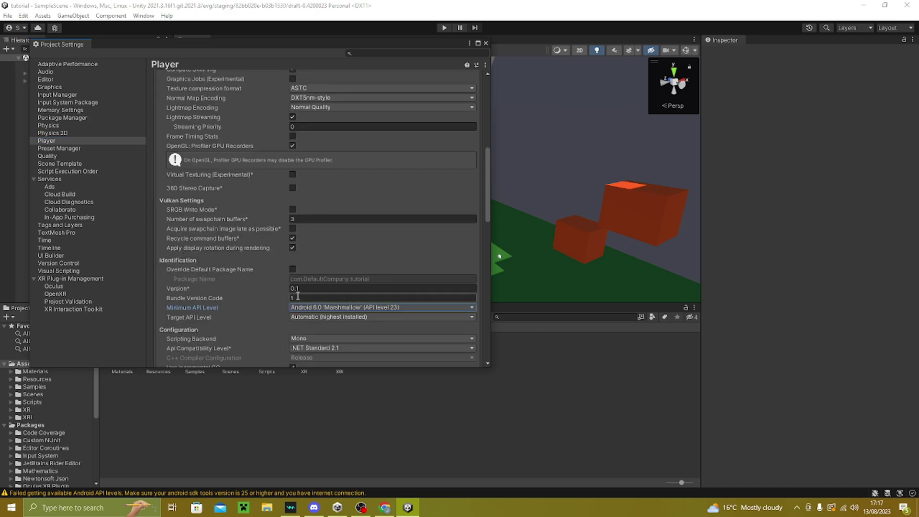
scroll(294, 299, down, 3)
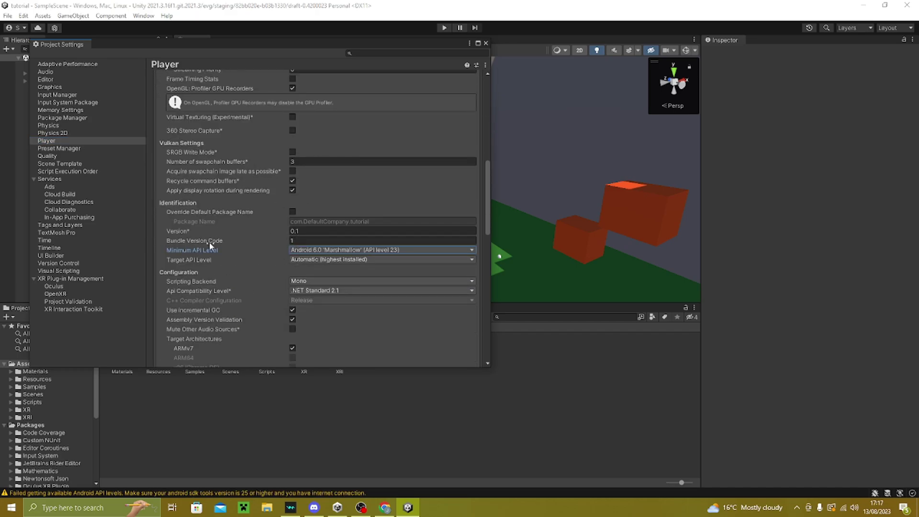
Step: Try new Version and Bundle Version Code values, then restore them to 0.1 and 1
click(300, 240)
text(2)
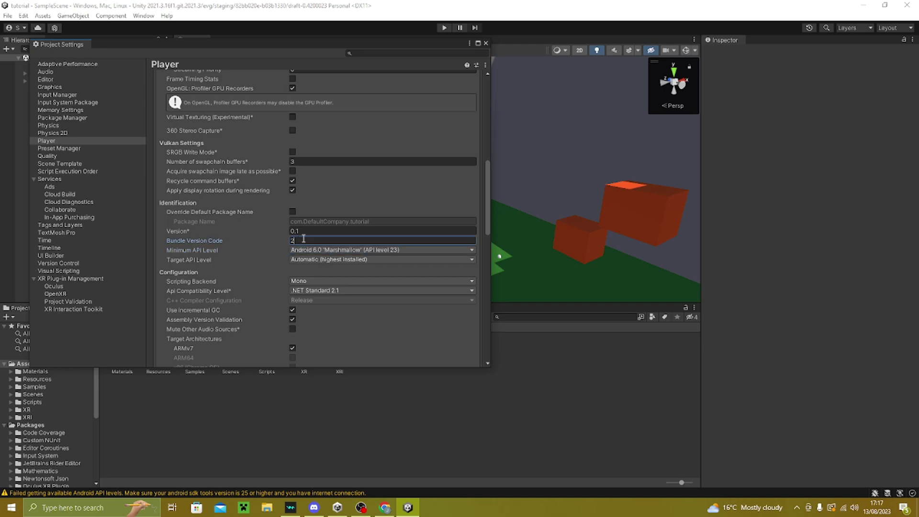
click(313, 232)
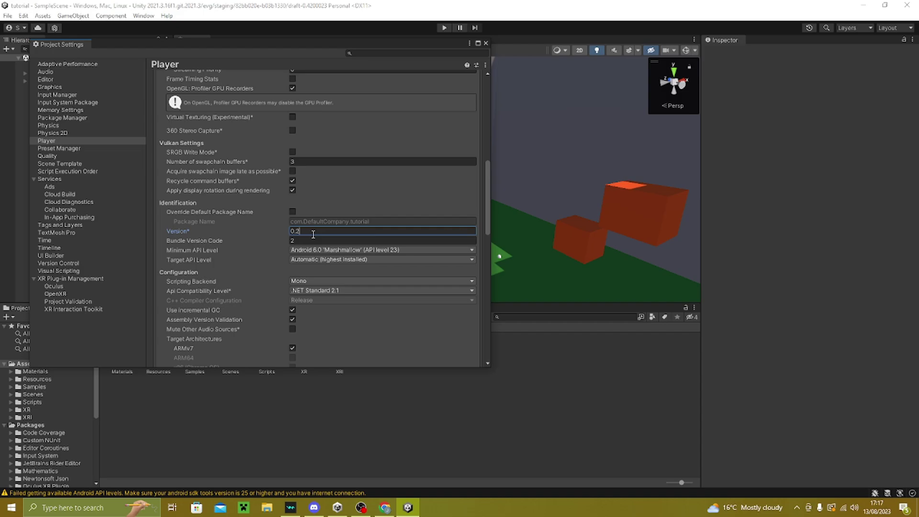
text(1)
click(302, 240)
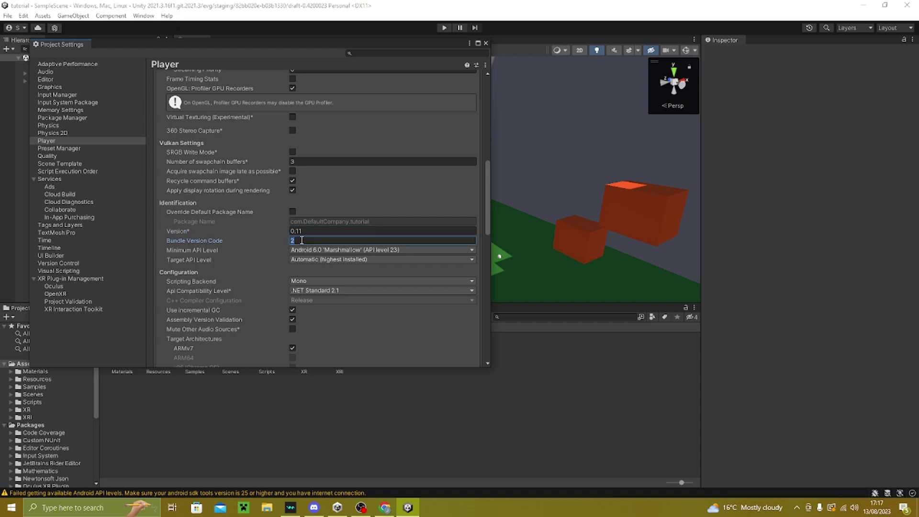
text(1)
click(314, 232)
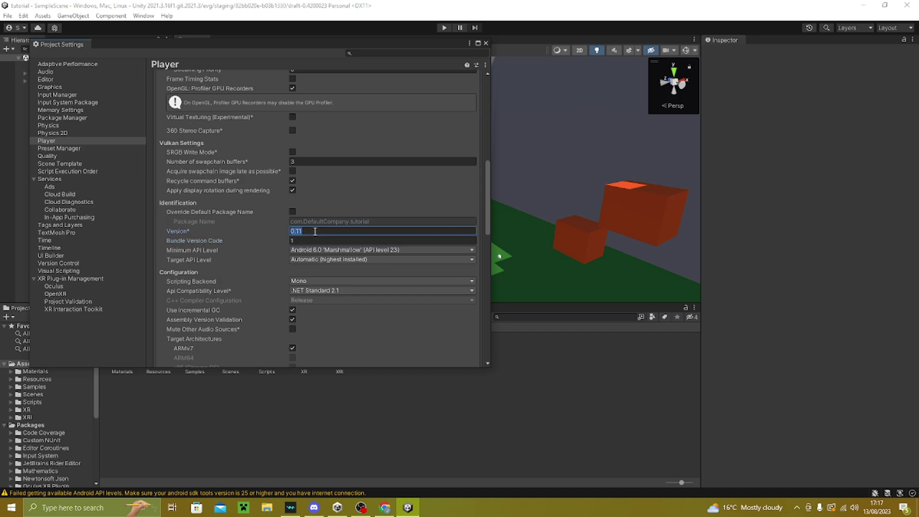
key(Right)
key(BackSpace)
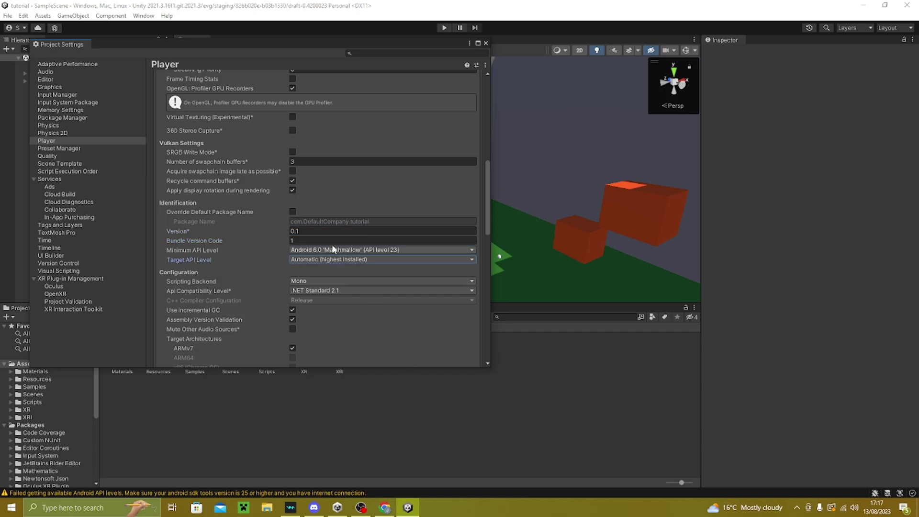
Step: Create a new keystore key with a password, alias jaffacake and organization Jaffastudios
click(191, 272)
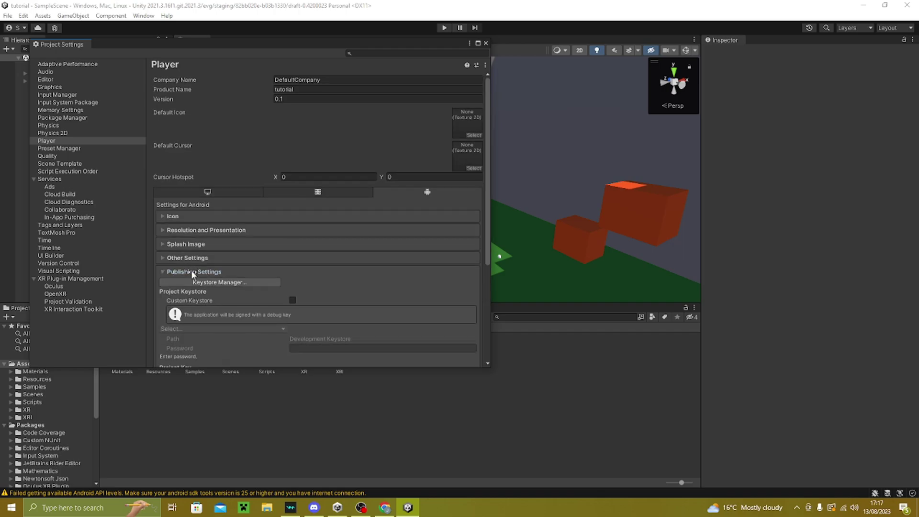
scroll(191, 266, down, 8)
click(223, 110)
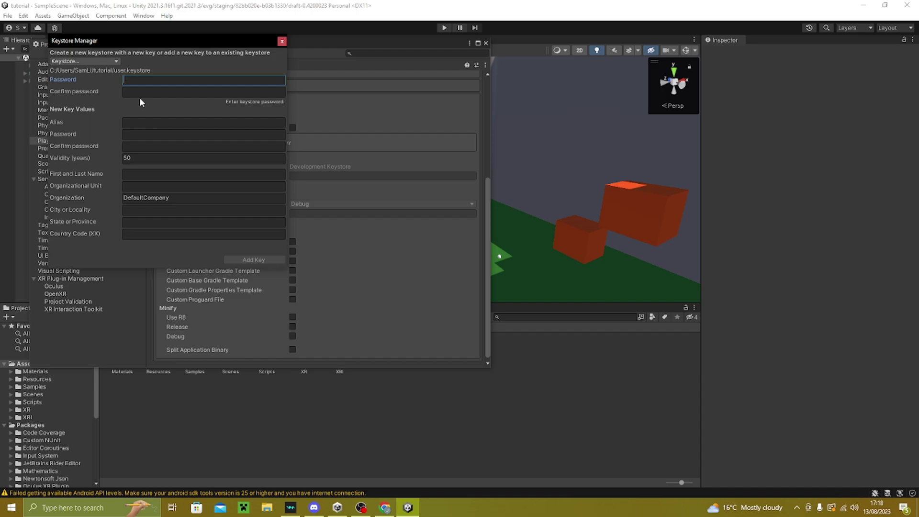
text(***)
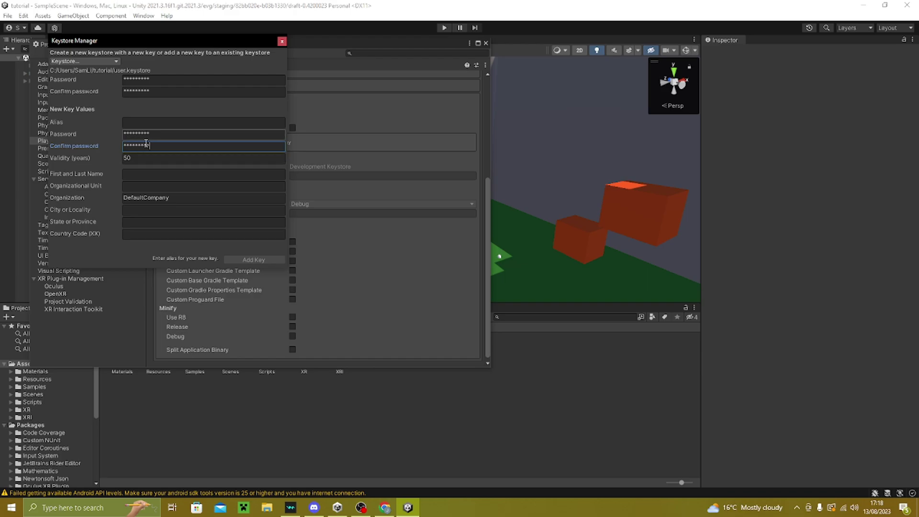
click(136, 123)
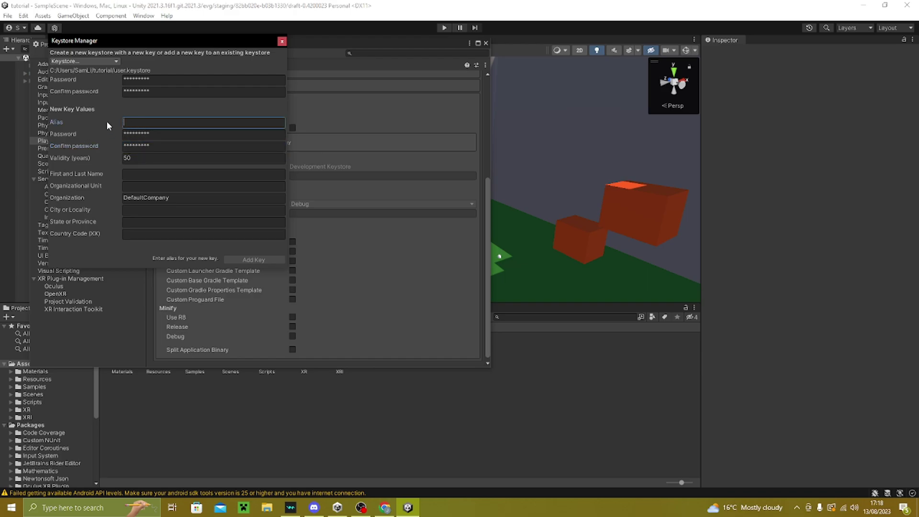
text(Ja)
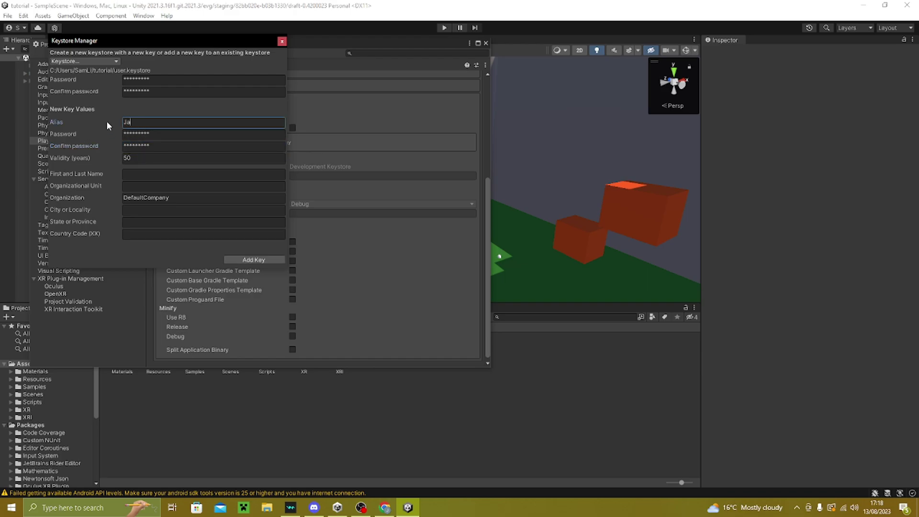
text(ffacake)
click(215, 199)
key(BackSpace)
text(Jaffastudios)
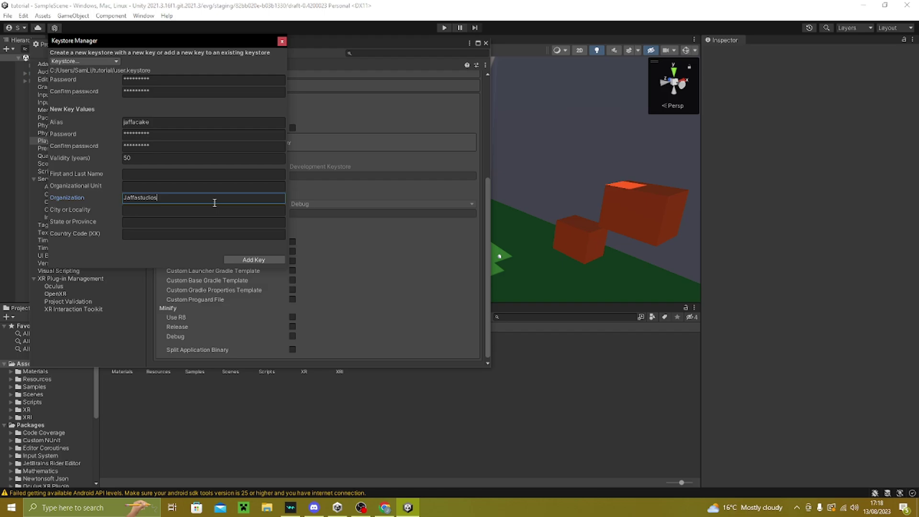
click(254, 260)
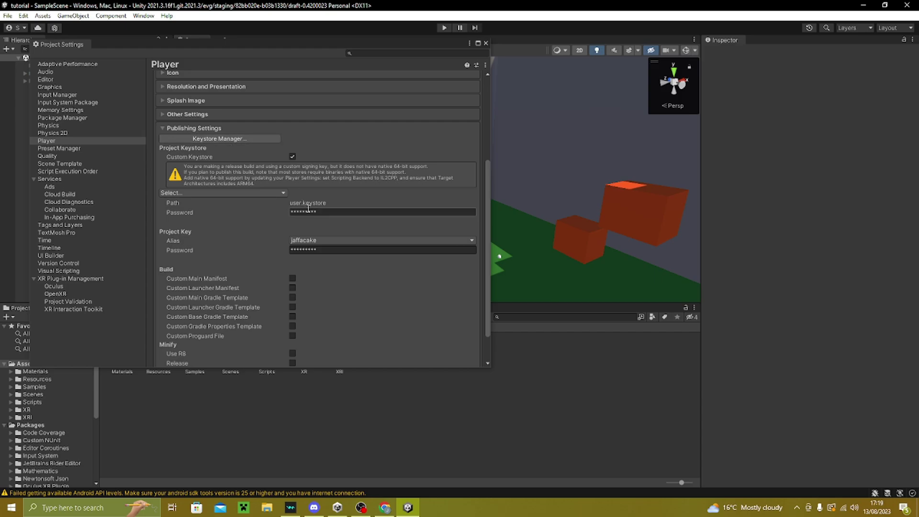
Step: Select jaffacake as the project's signing key alias
scroll(316, 218, down, 2)
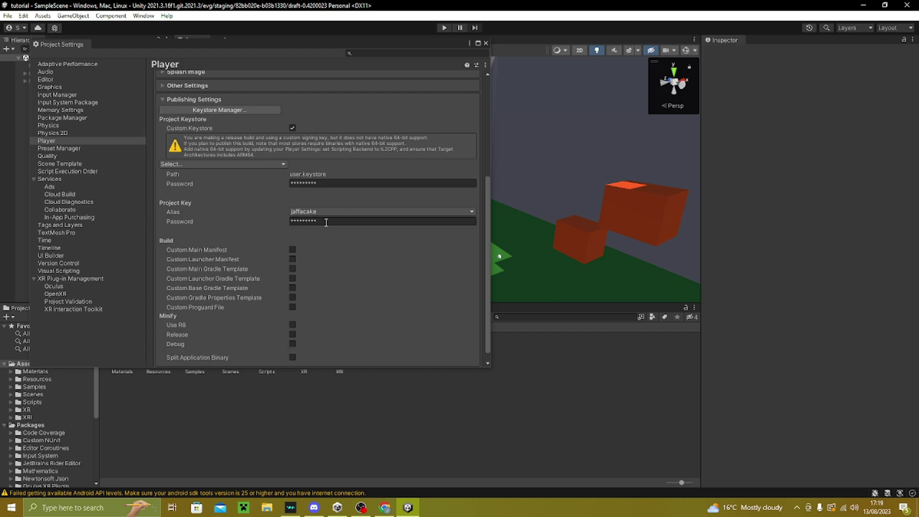
click(317, 214)
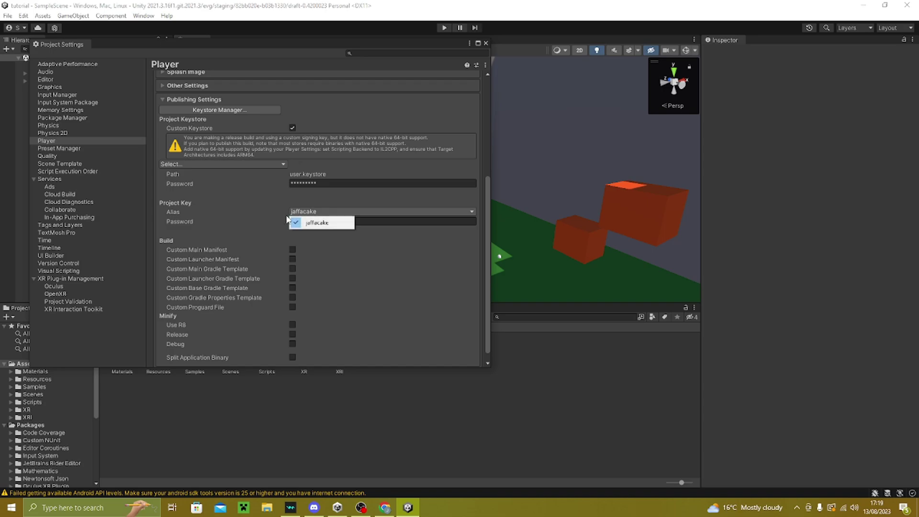
click(302, 223)
Step: Close Project Settings, switch the build platform to Android, and add the open SampleScene
click(485, 44)
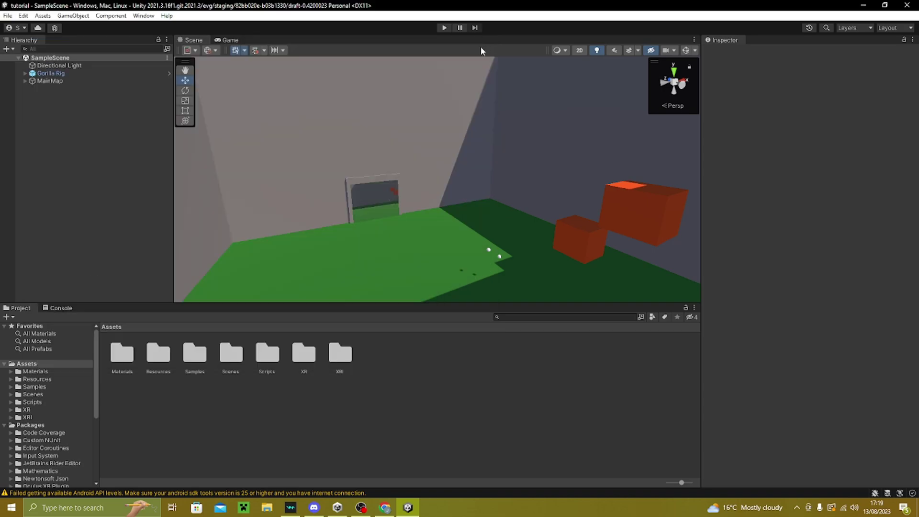
click(7, 16)
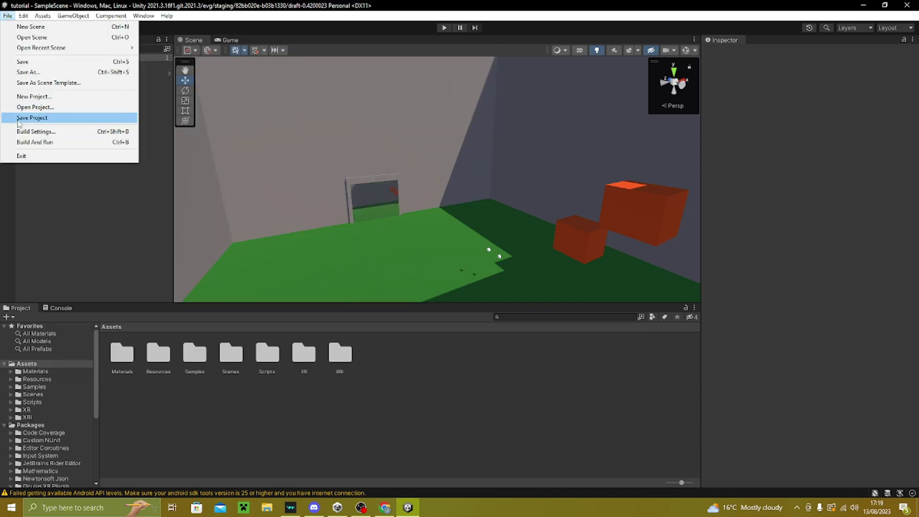
click(21, 132)
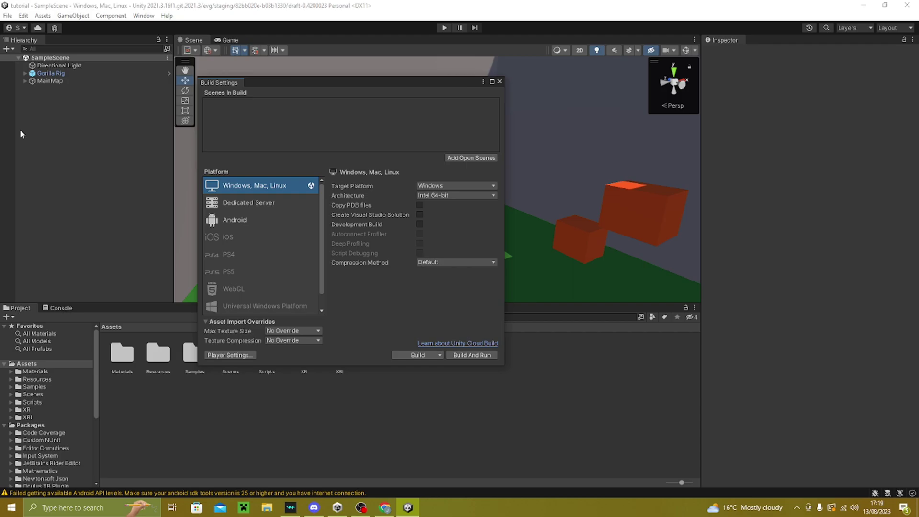
click(243, 219)
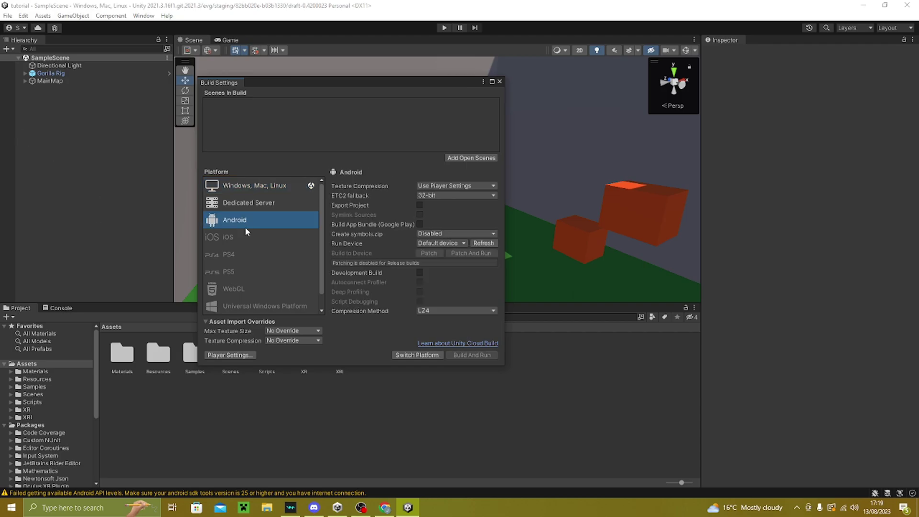
click(397, 355)
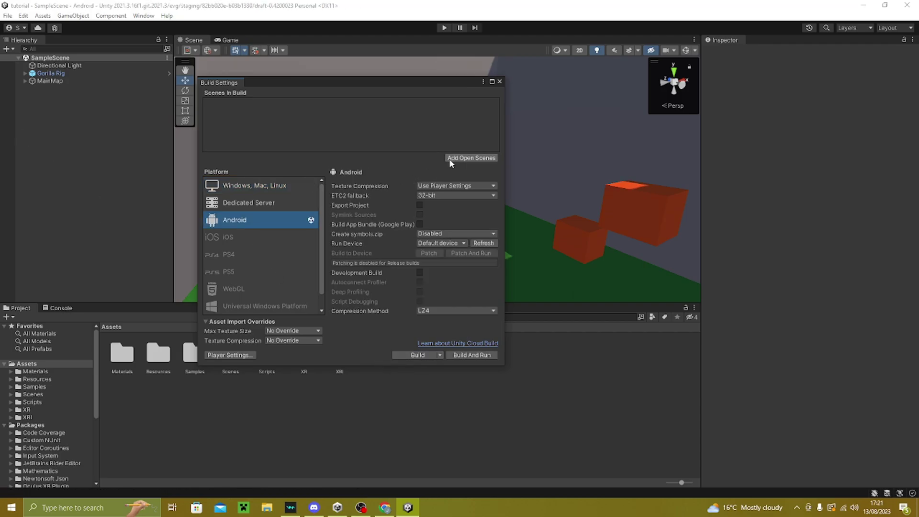
click(450, 159)
Step: Set ASTC compression, 32-bit ETC2 fallback and all compatible run devices, then build the APK
click(456, 186)
click(450, 222)
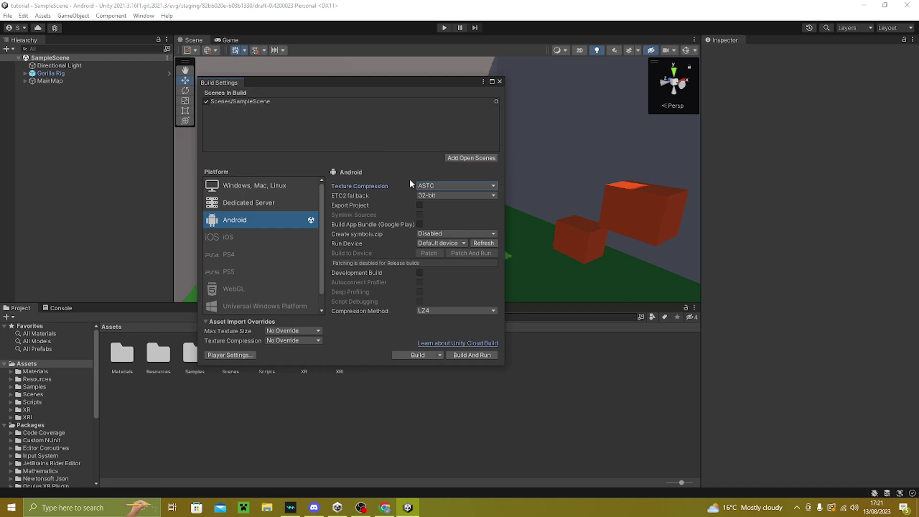
click(422, 196)
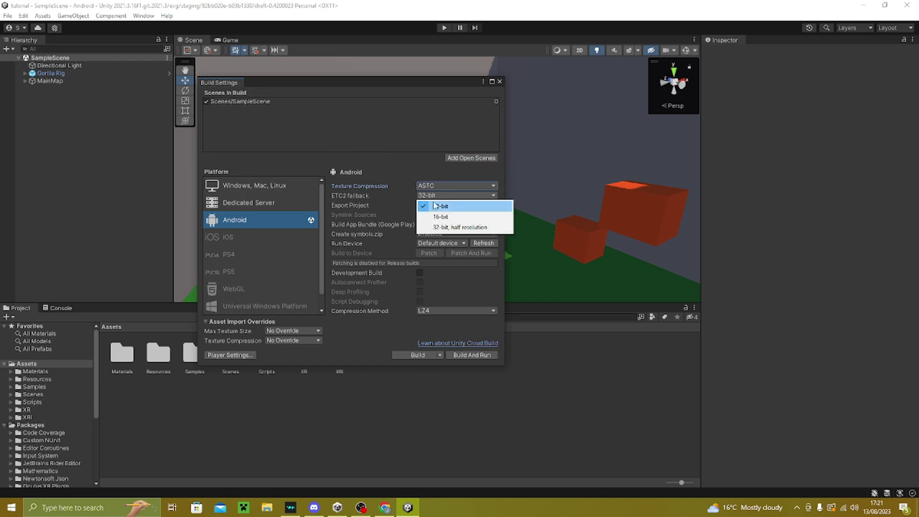
click(428, 205)
click(424, 243)
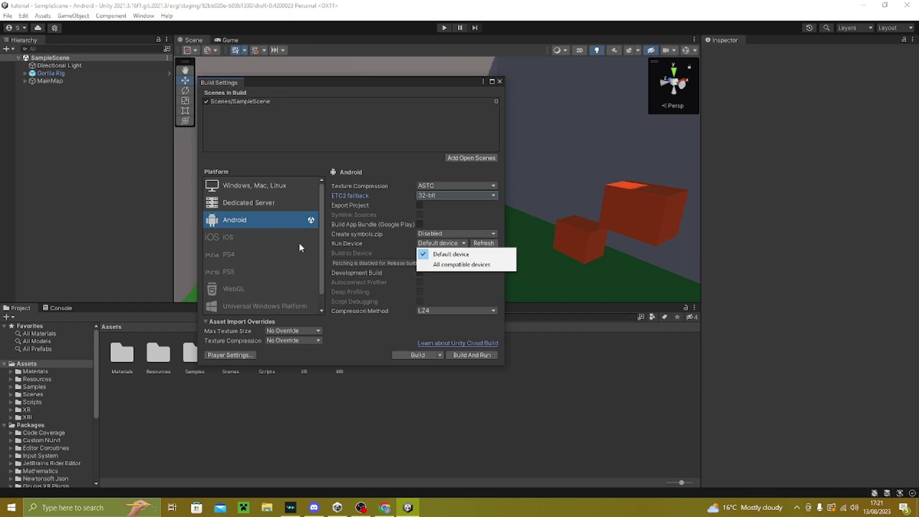
click(461, 265)
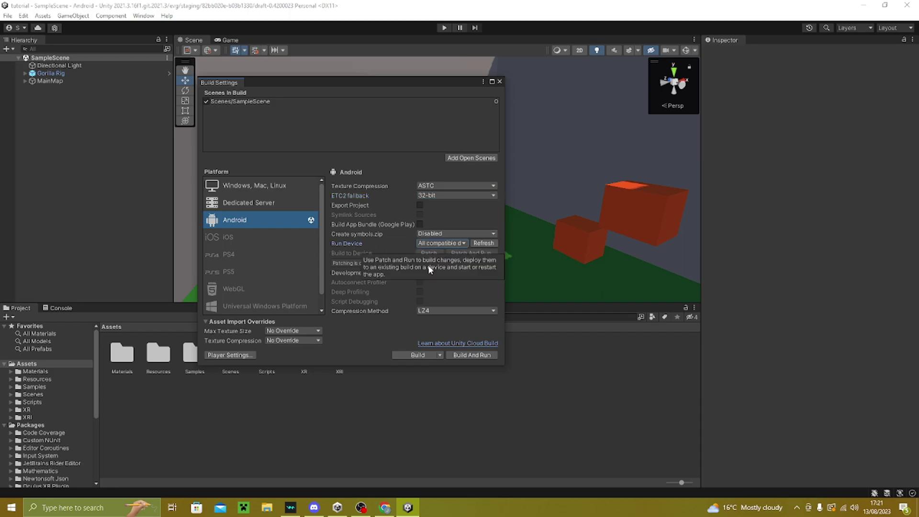
click(484, 243)
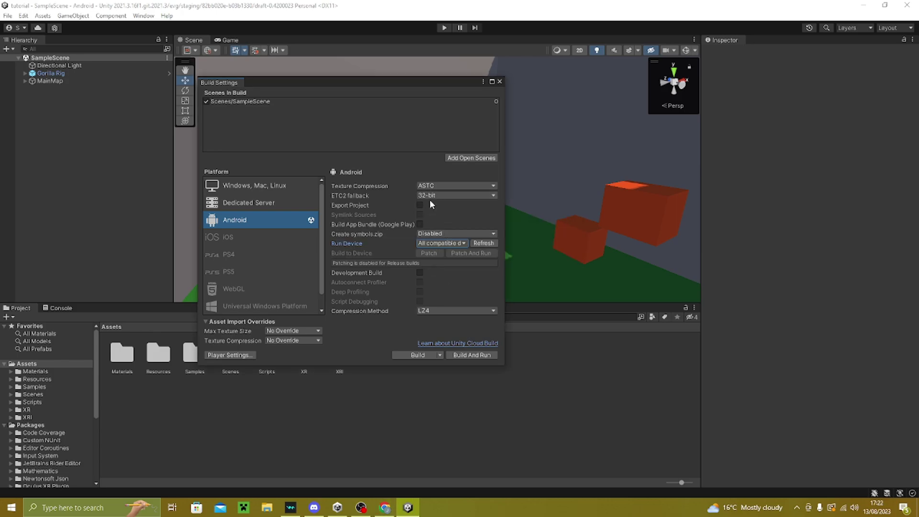
click(415, 355)
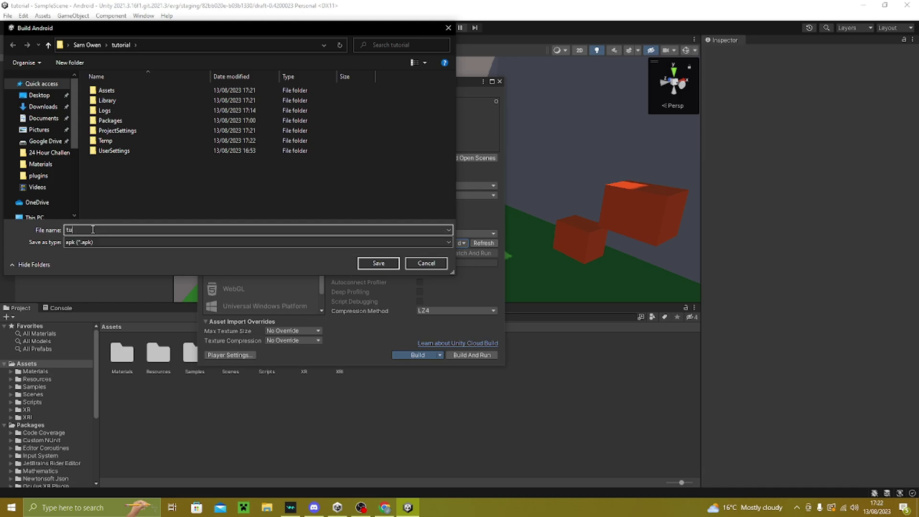
key(Return)
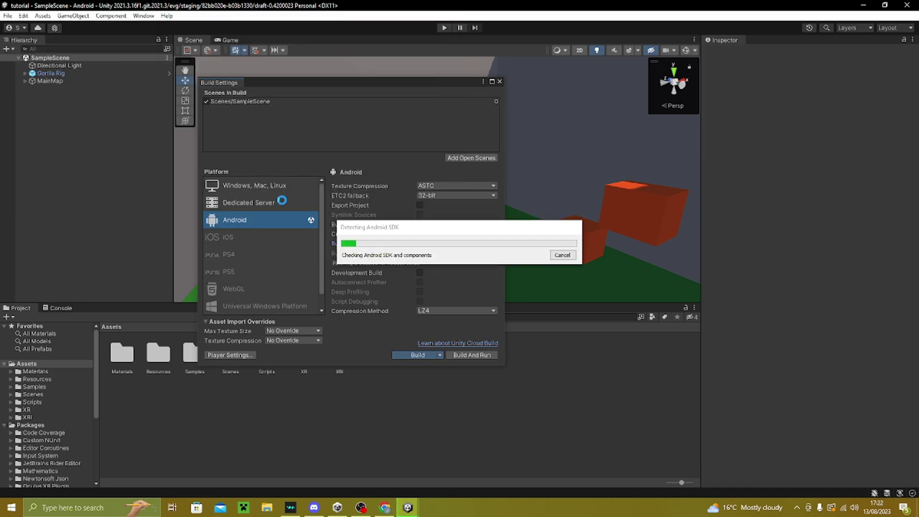